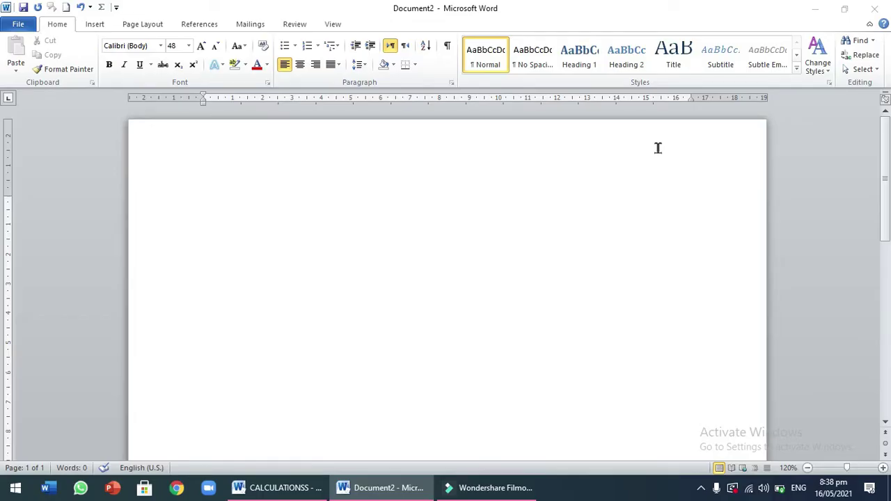
Step: Insert a field with the formula =4+5-7 and update it to show 2
{"action": "key", "text": "ctrl+F9"}
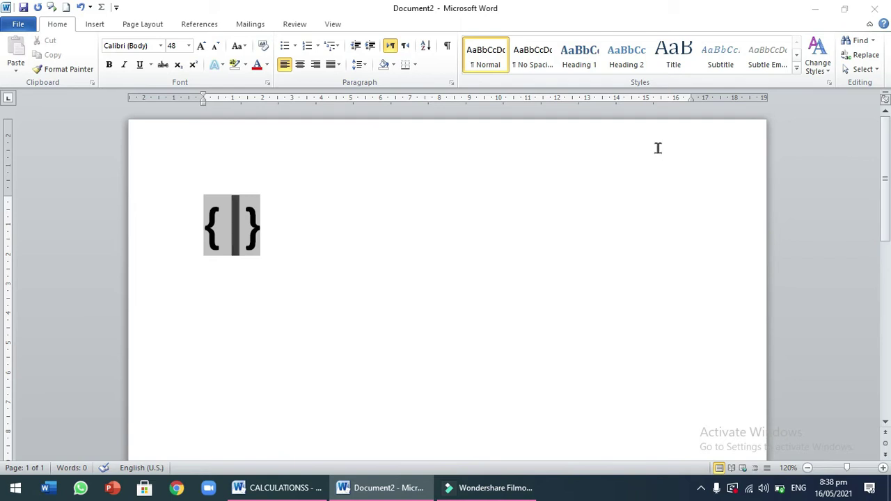
{"action": "type", "text": "="}
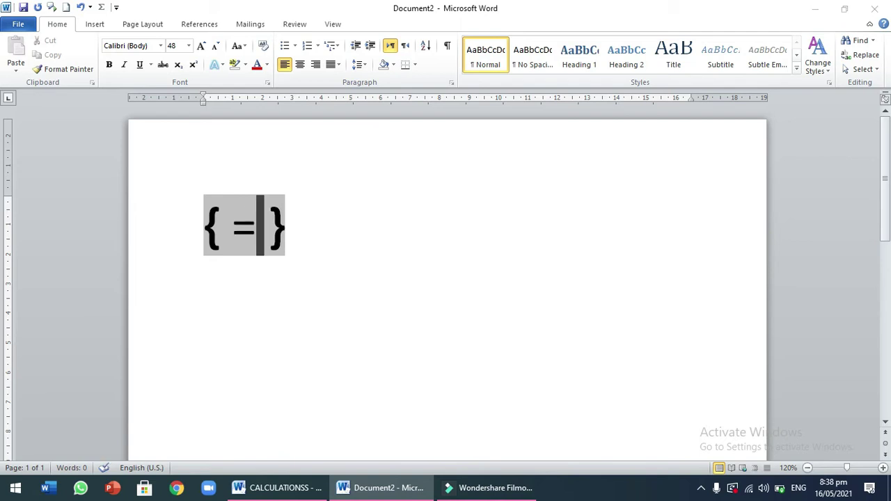
{"action": "type", "text": "4"}
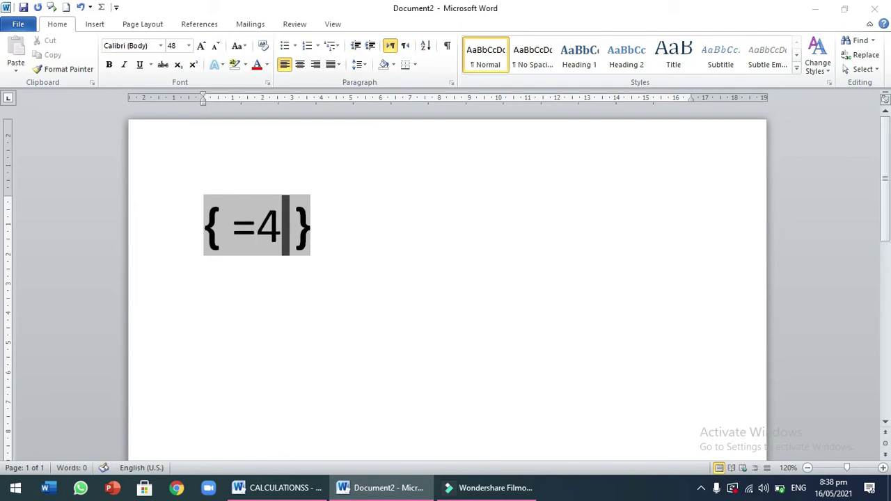
{"action": "type", "text": "+"}
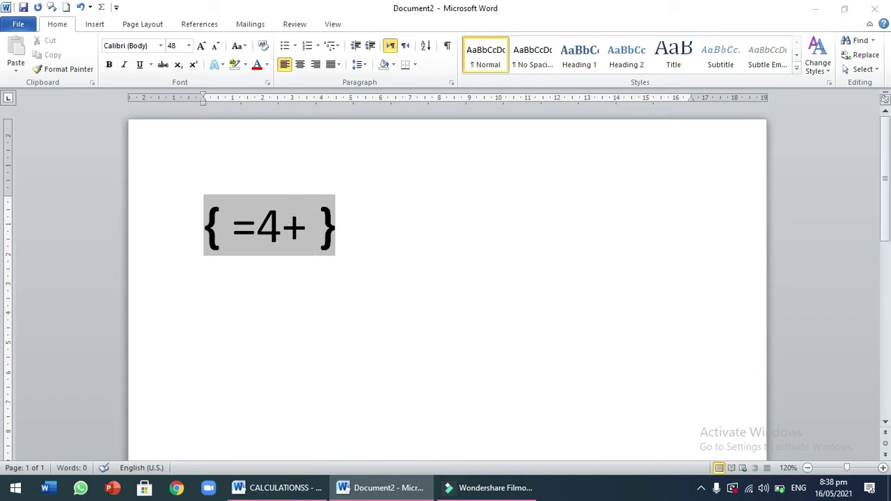
{"action": "type", "text": "5"}
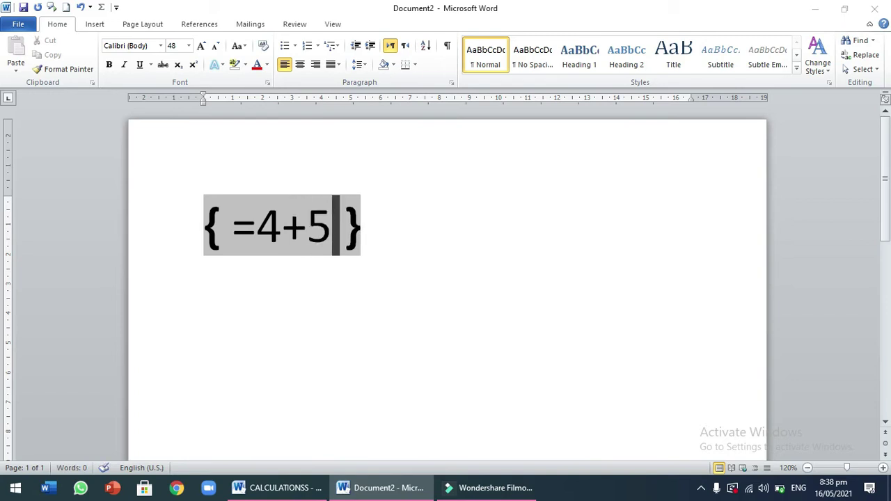
{"action": "type", "text": "-"}
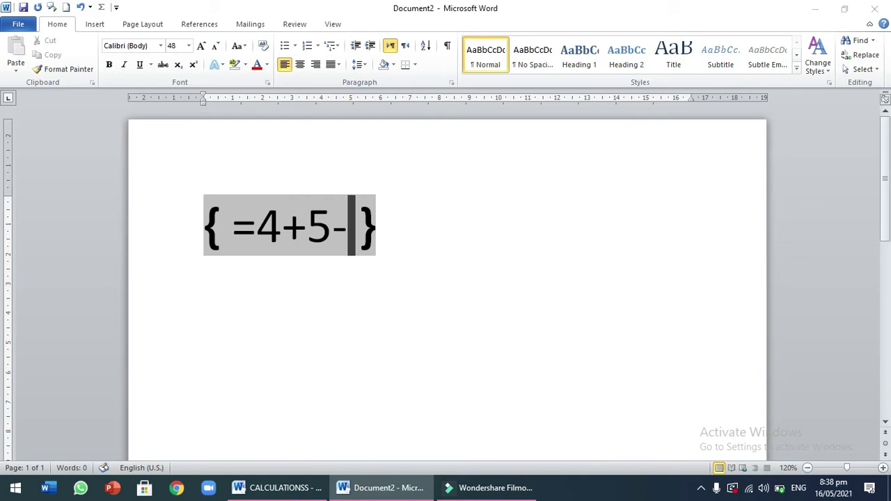
{"action": "type", "text": "7"}
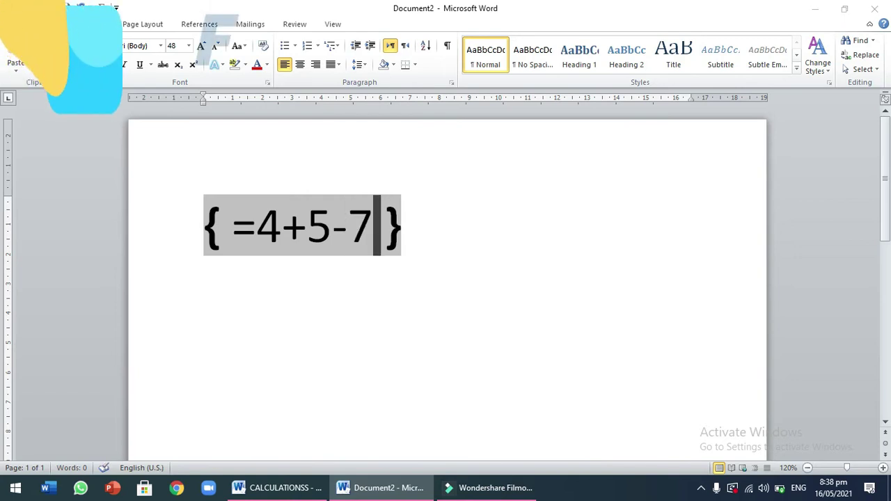
{"action": "key", "text": "F9"}
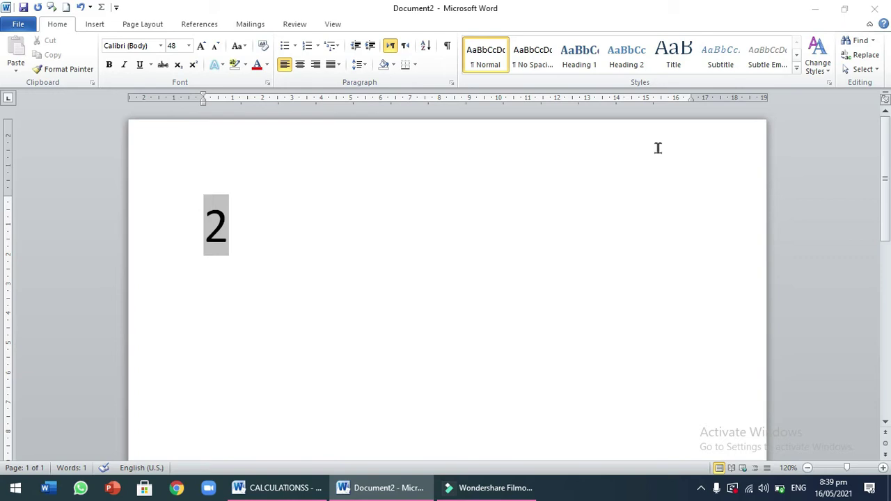
Step: Add a field =7*2/3 on the next line, update it to 4.67, and start a new line
{"action": "left_click", "coordinate": [358, 215]}
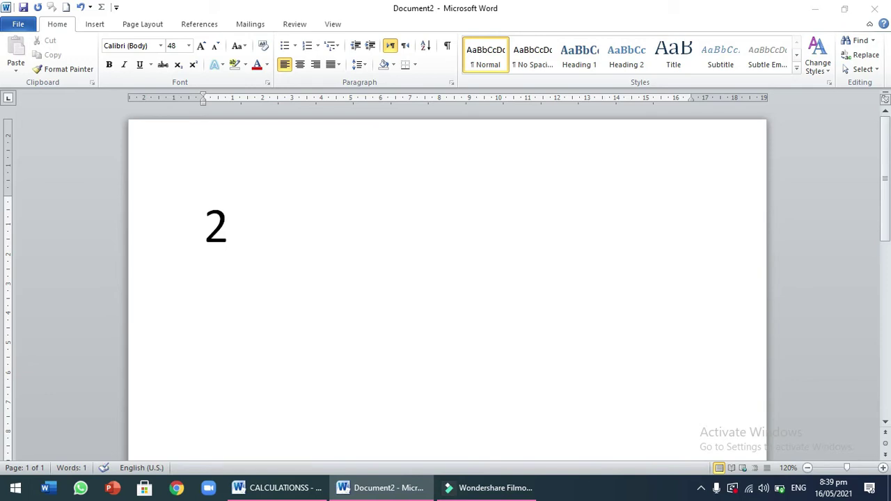
{"action": "key", "text": "ctrl+F9"}
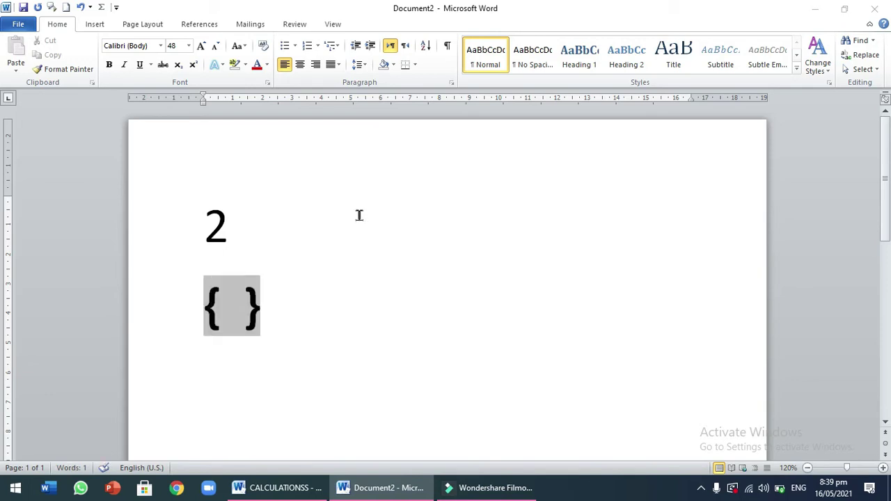
{"action": "type", "text": "= "}
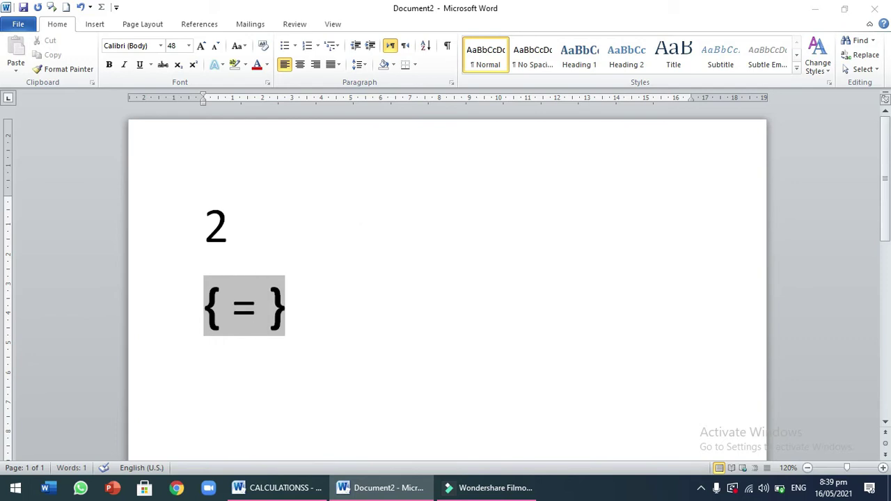
{"action": "type", "text": "7"}
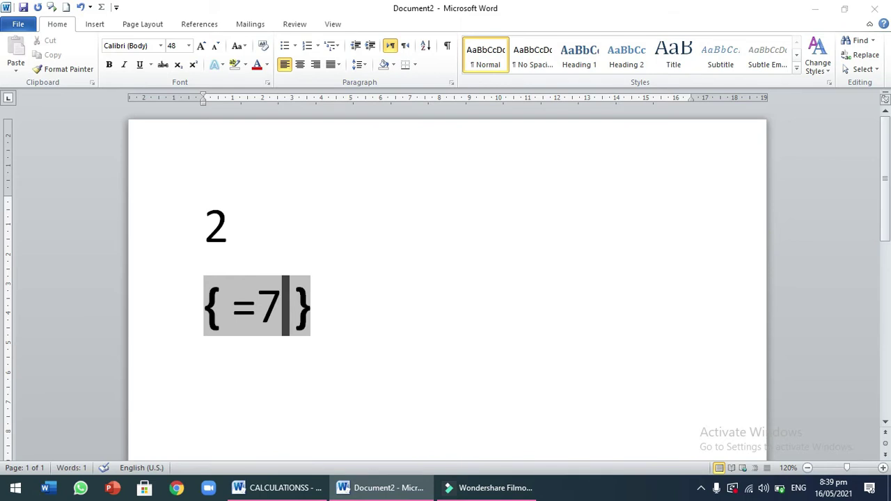
{"action": "type", "text": "*"}
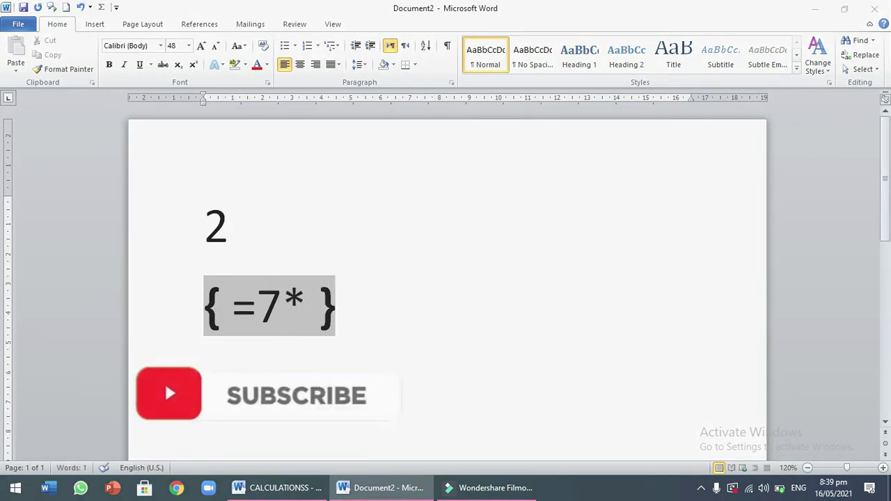
{"action": "type", "text": "2"}
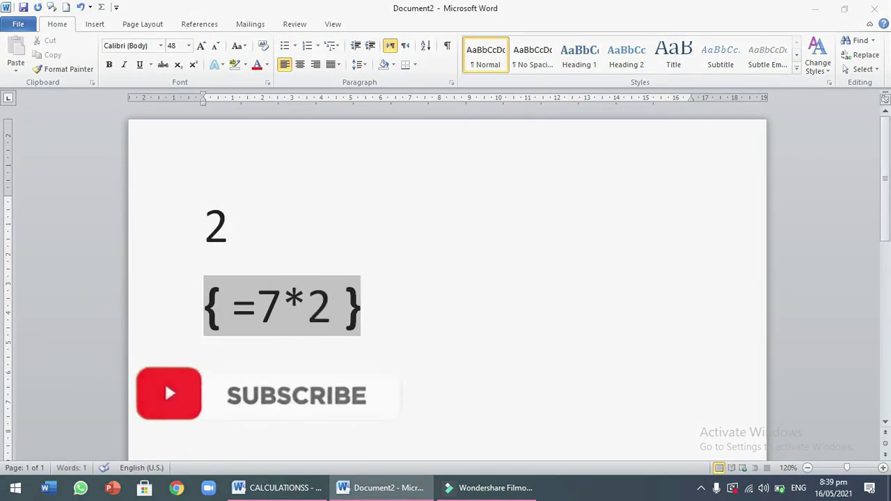
{"action": "type", "text": "/3"}
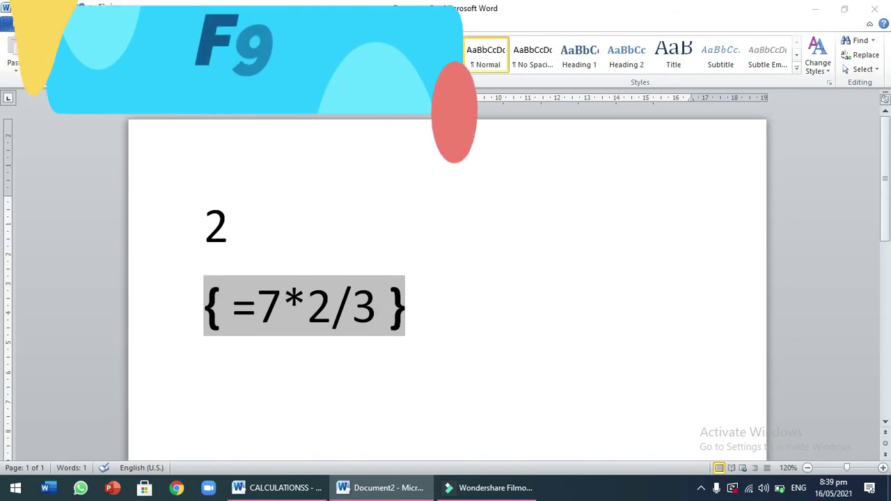
{"action": "key", "text": "F9"}
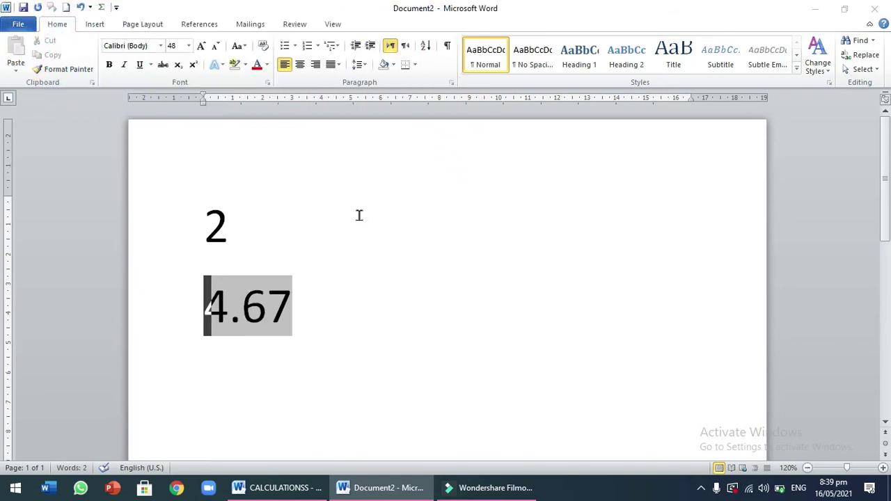
{"action": "left_click", "coordinate": [323, 308]}
{"action": "key", "text": "Return"}
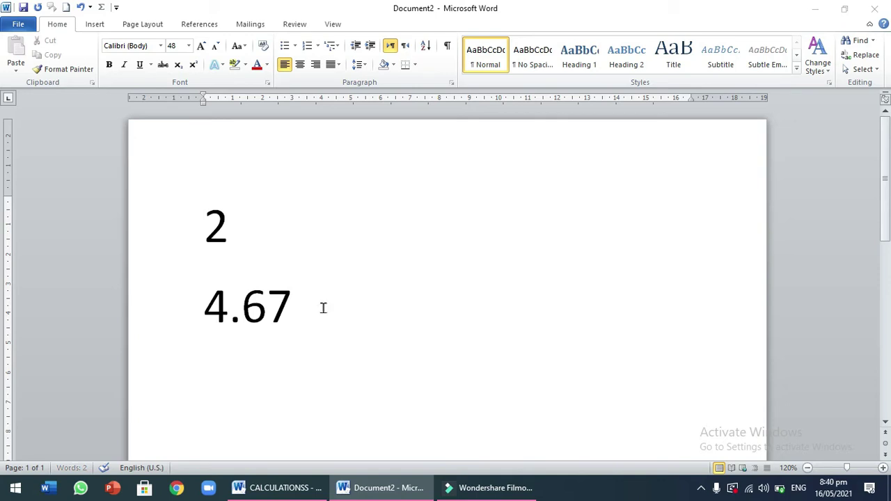
Step: Insert a field with =2+6*(2-1) below 4.67 and update it to show 8
{"action": "key", "text": "ctrl+F9"}
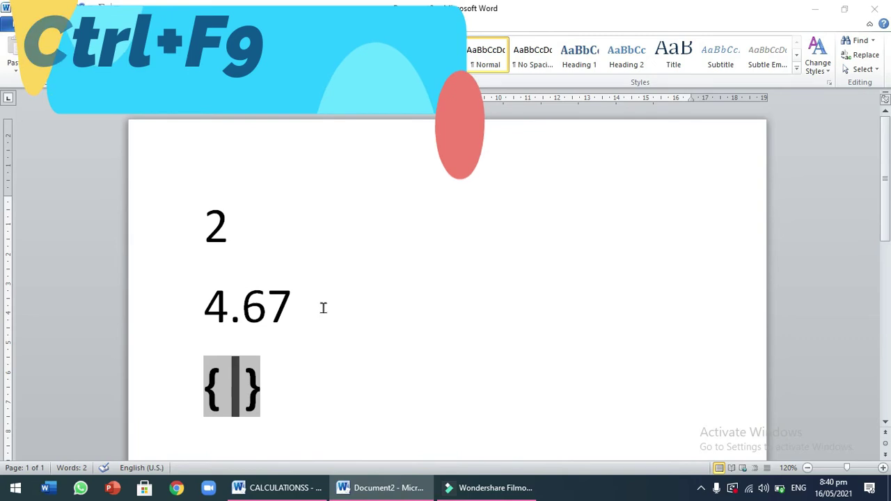
{"action": "type", "text": "= "}
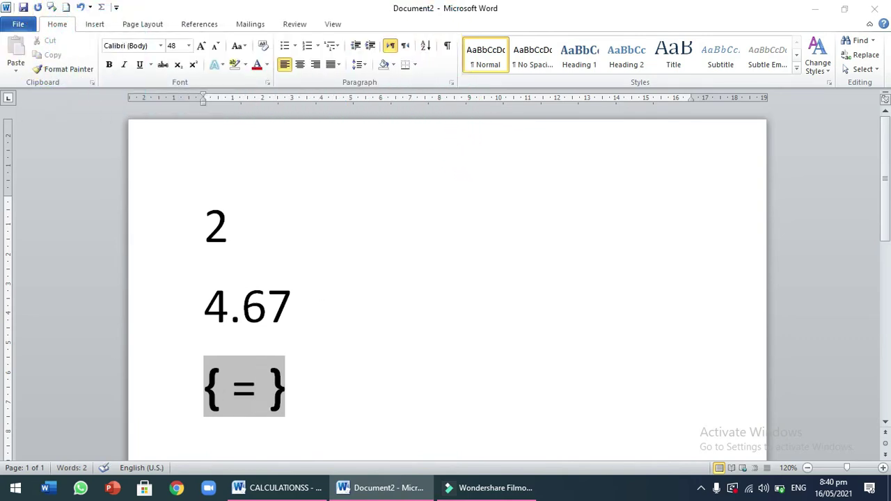
{"action": "type", "text": "2"}
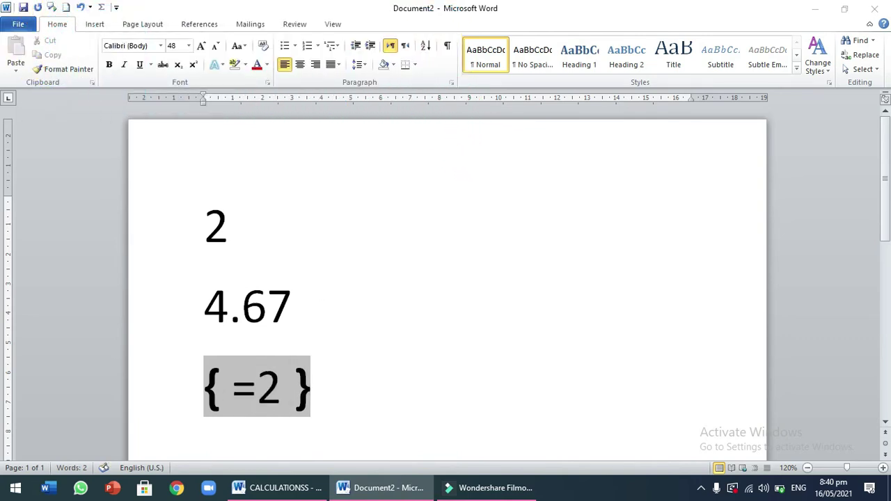
{"action": "type", "text": "+"}
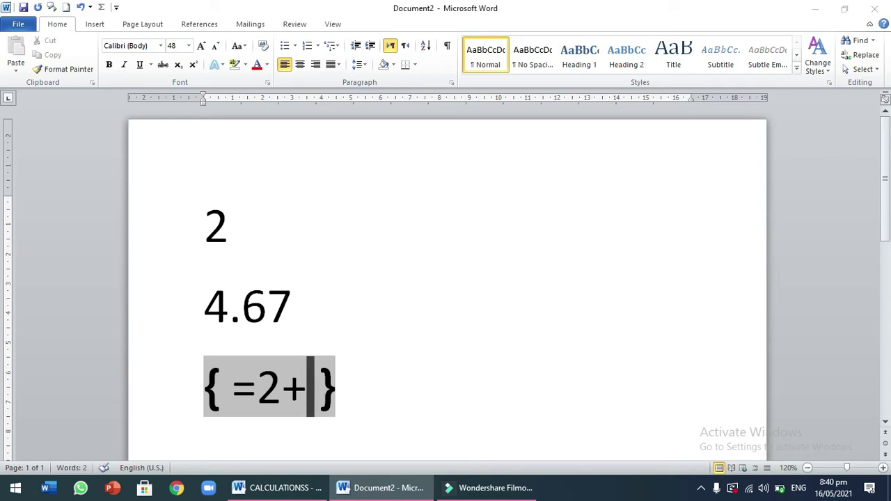
{"action": "type", "text": "6"}
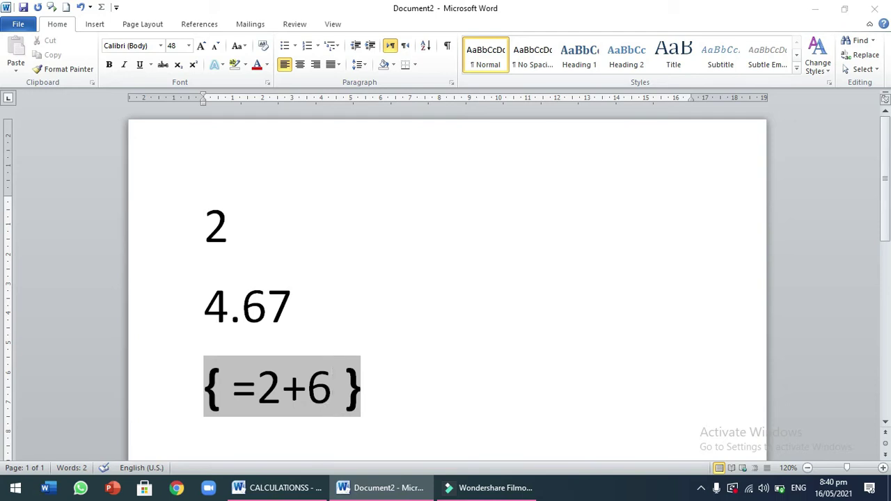
{"action": "type", "text": "*"}
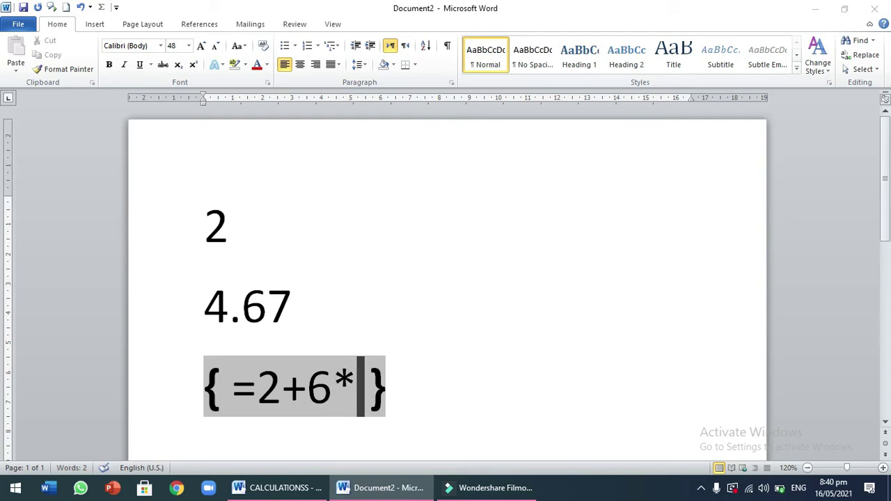
{"action": "type", "text": "("}
{"action": "type", "text": "2"}
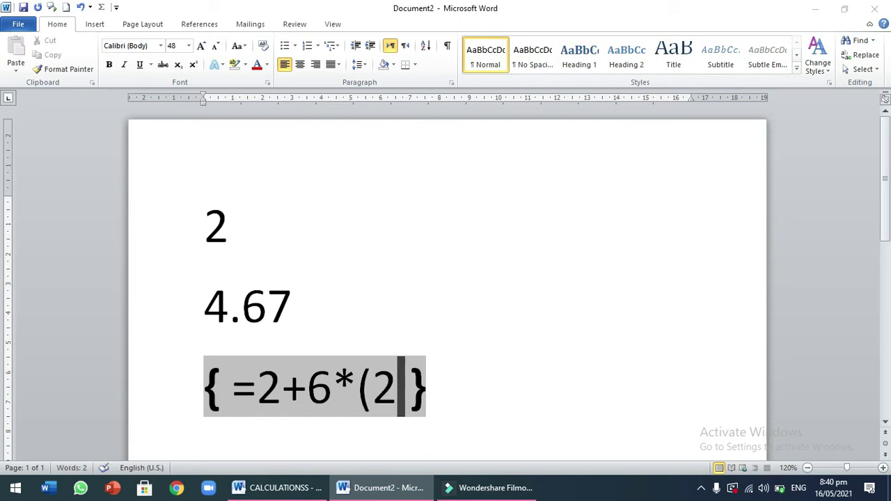
{"action": "type", "text": "-"}
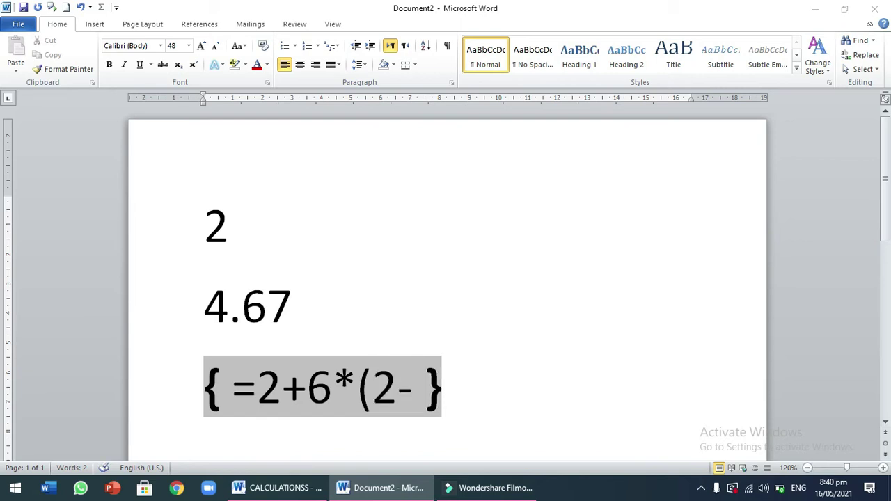
{"action": "type", "text": "1"}
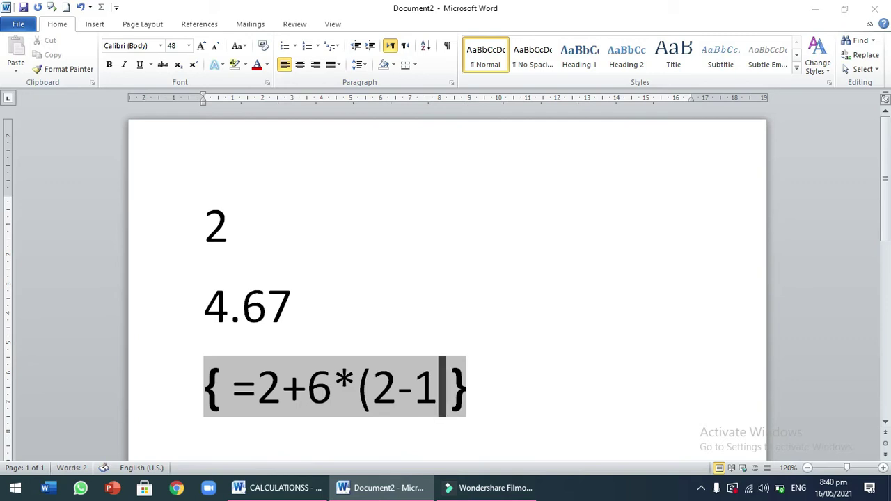
{"action": "type", "text": ")"}
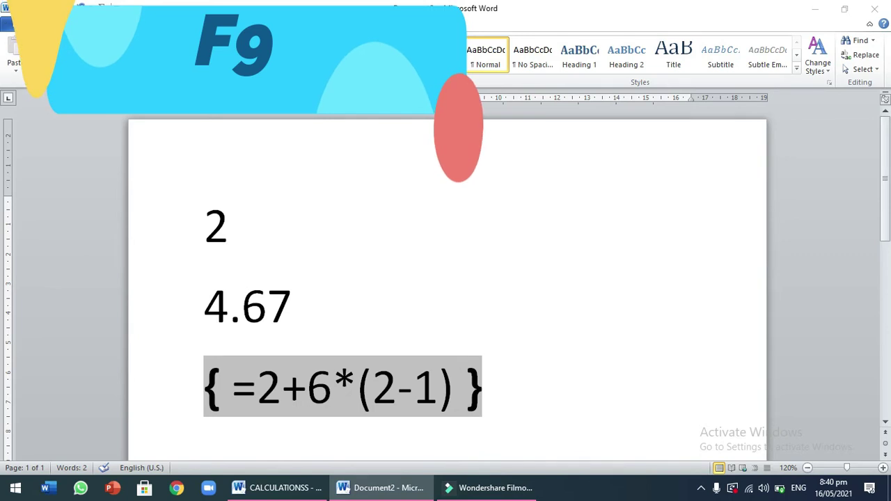
{"action": "key", "text": "F9"}
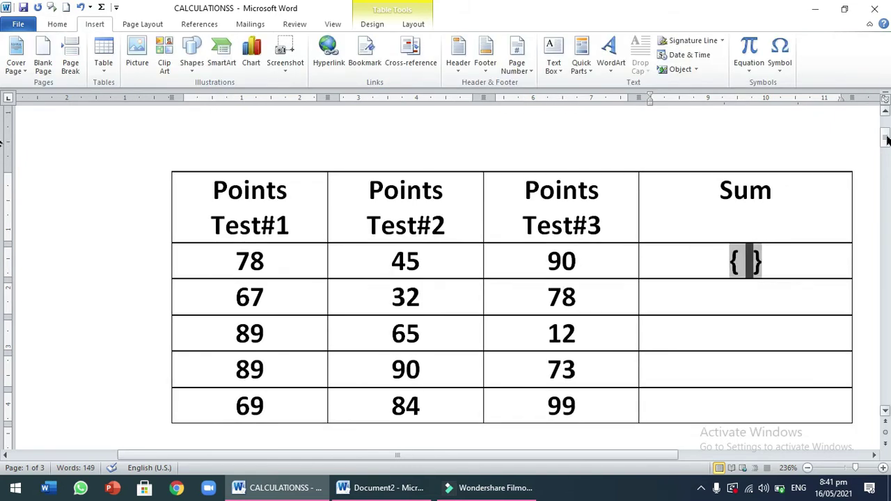
Step: Enter =sum(left) in the first Sum cell's field and update it to show 213
{"action": "type", "text": "=sum "}
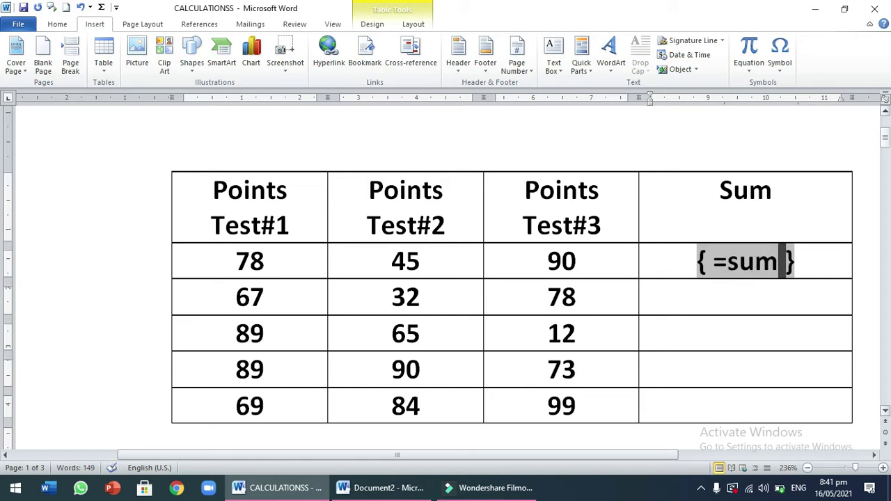
{"action": "type", "text": "(left"}
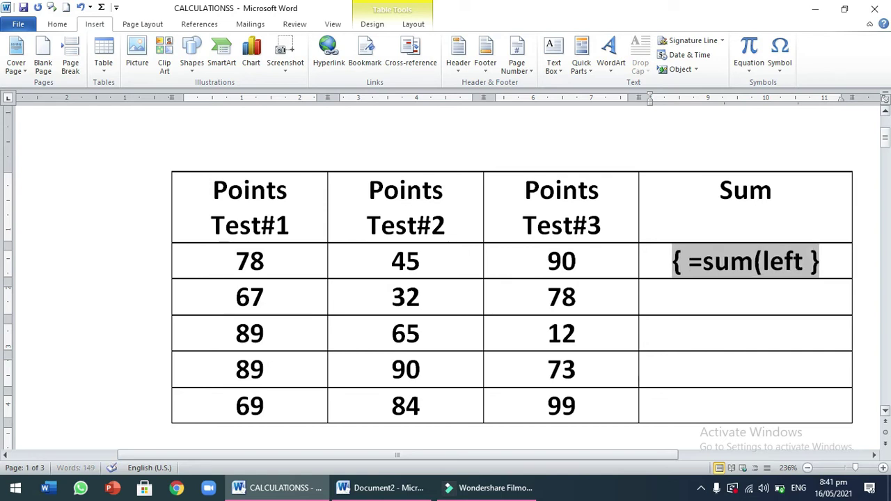
{"action": "type", "text": ")"}
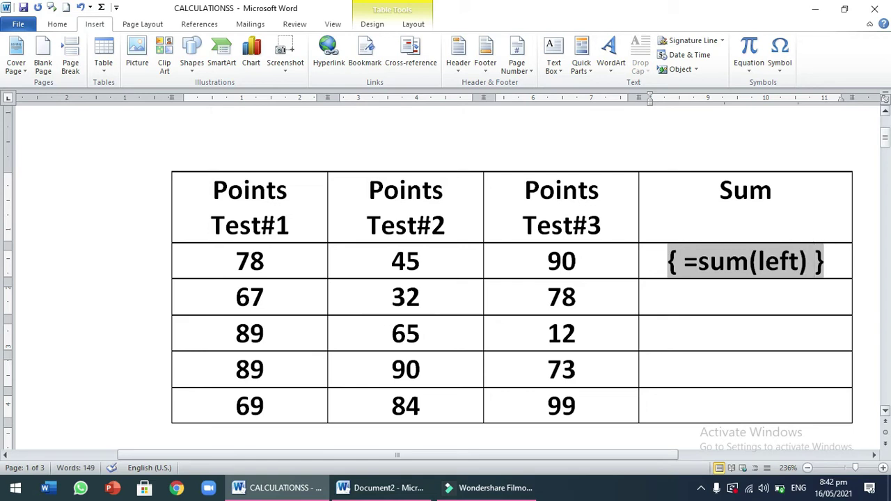
{"action": "key", "text": "F9"}
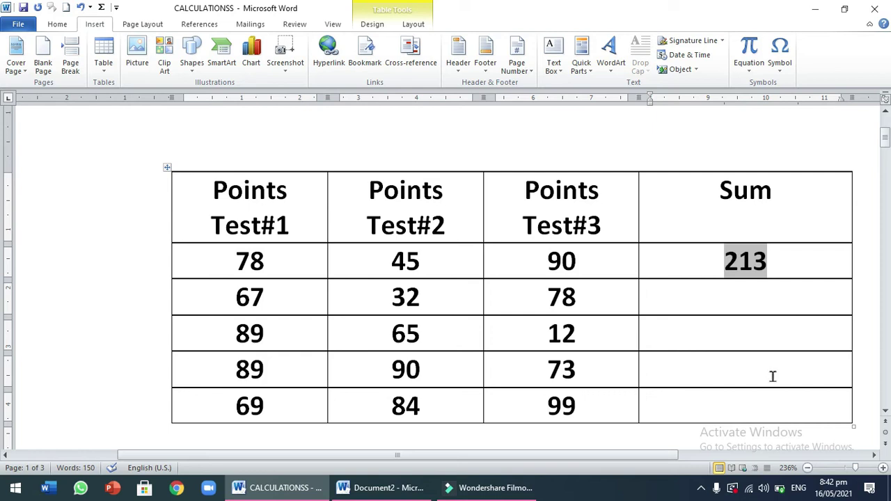
{"action": "left_click", "coordinate": [764, 259]}
Step: Copy the 213 total field into the four empty Sum cells below
{"action": "left_click_drag", "start_coordinate": [765, 260], "coordinate": [724, 263]}
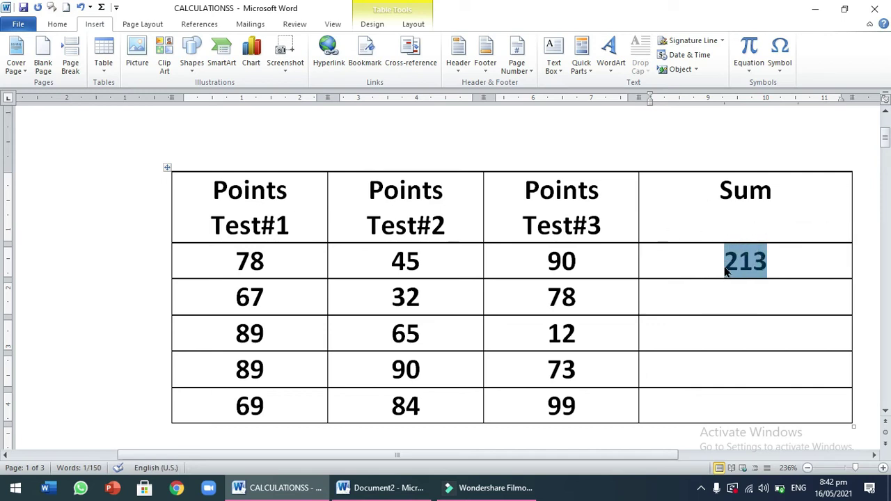
{"action": "right_click", "coordinate": [726, 271]}
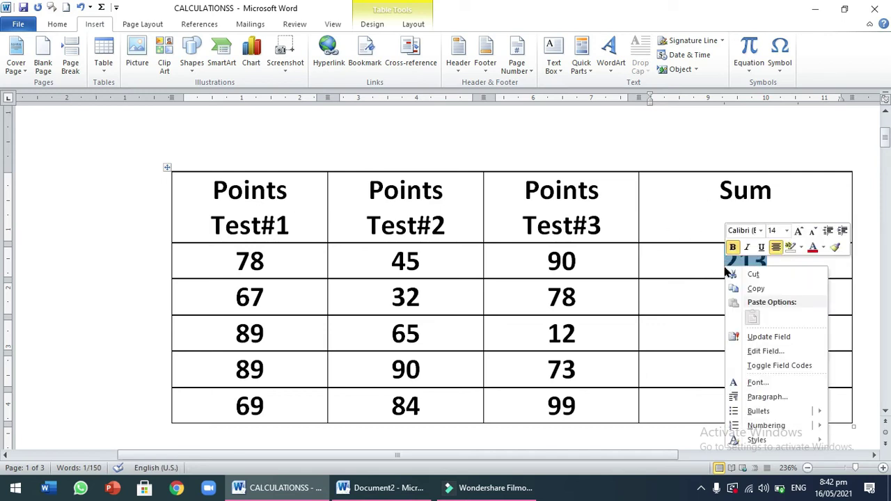
{"action": "left_click", "coordinate": [750, 290]}
{"action": "left_click_drag", "start_coordinate": [740, 303], "coordinate": [749, 389]}
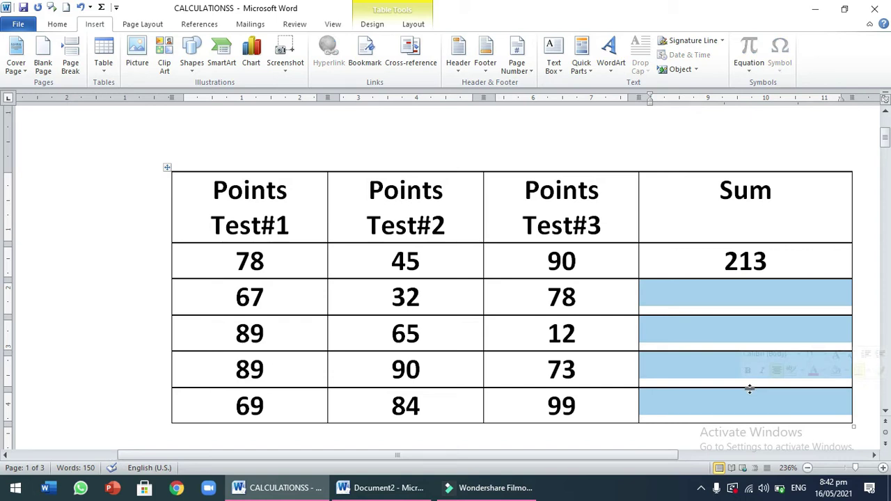
{"action": "key", "text": "ctrl+v"}
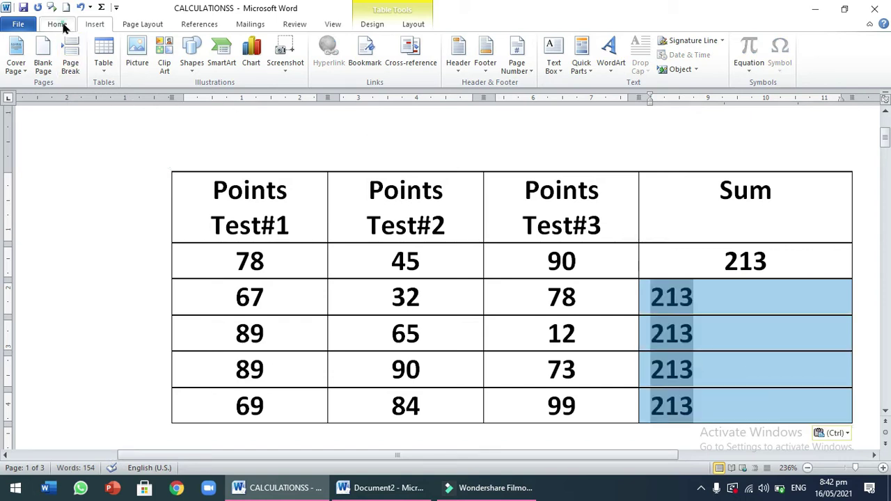
Step: Centre the pasted totals and update them to 177, 166, 252 and 252
{"action": "left_click", "coordinate": [59, 24]}
{"action": "left_click", "coordinate": [299, 65]}
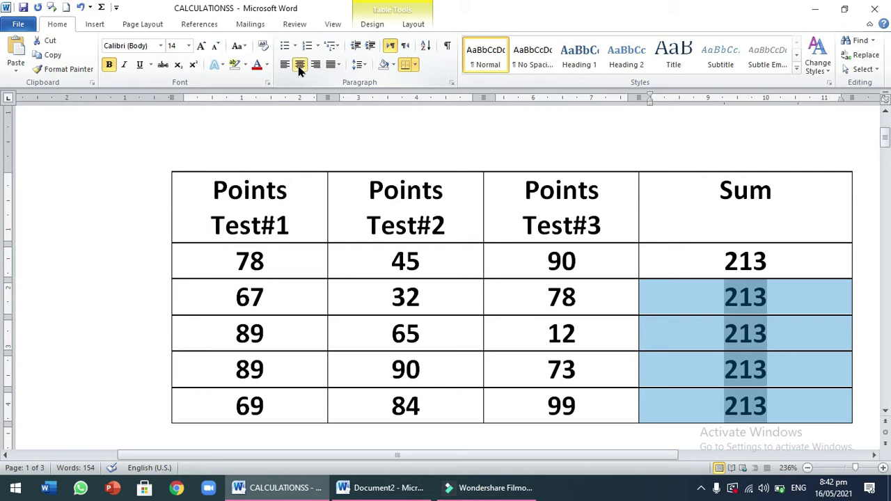
{"action": "key", "text": "F9"}
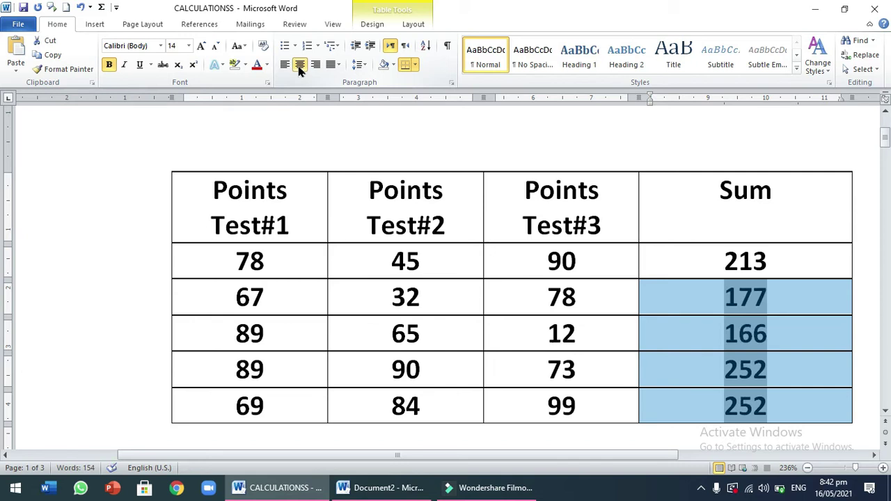
Step: Change the Test#2 value 32 to 55
{"action": "left_click", "coordinate": [417, 298]}
{"action": "key", "text": "BackSpace"}
{"action": "key", "text": "BackSpace"}
{"action": "type", "text": "55"}
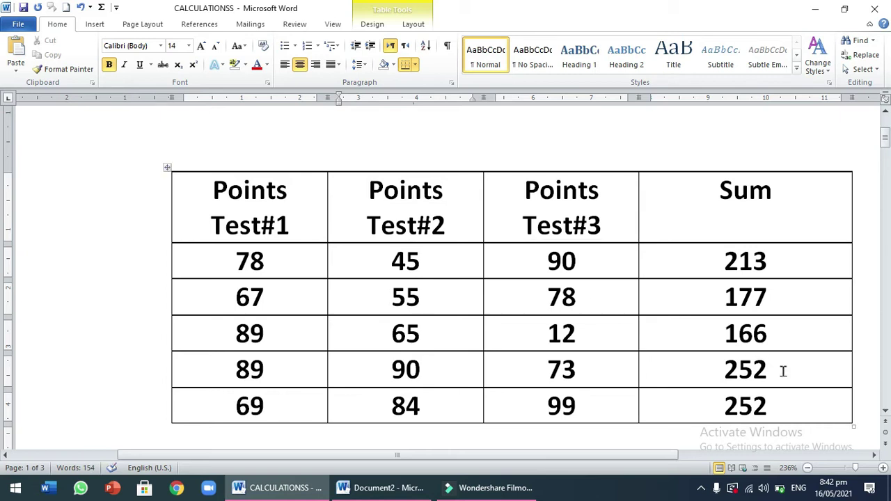
Step: Recalculate the Sum column so the edited row totals 200
{"action": "left_click", "coordinate": [776, 407]}
{"action": "mouse_move", "coordinate": [786, 405]}
{"action": "left_mouse_down"}
{"action": "mouse_move", "coordinate": [731, 361]}
{"action": "mouse_move", "coordinate": [709, 275]}
{"action": "left_mouse_up"}
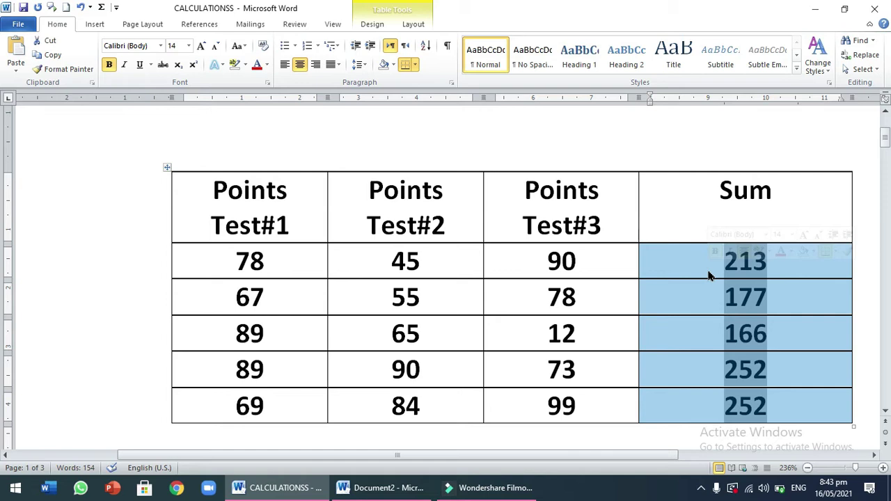
{"action": "key", "text": "F9"}
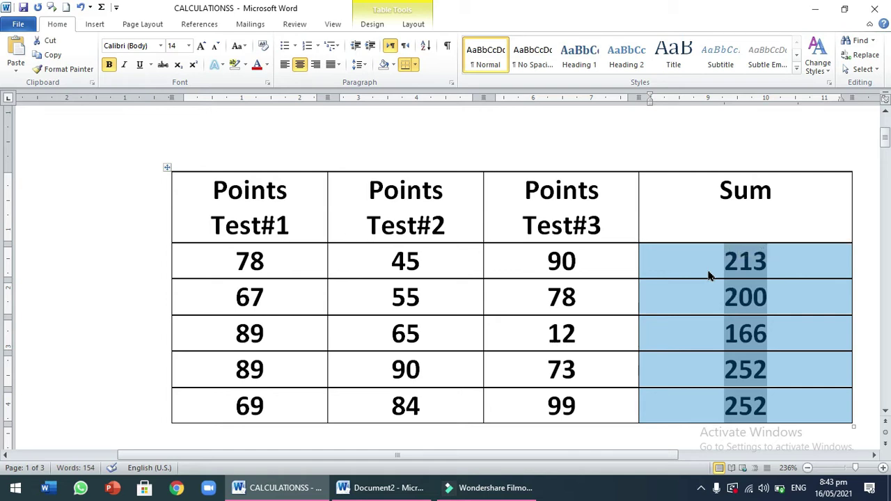
{"action": "left_click", "coordinate": [863, 277]}
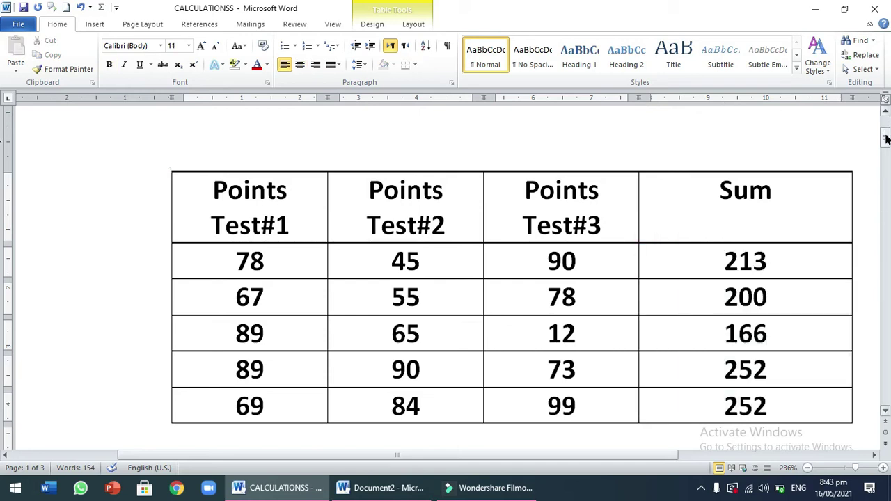
{"action": "left_click", "coordinate": [886, 139]}
{"action": "left_click", "coordinate": [886, 411]}
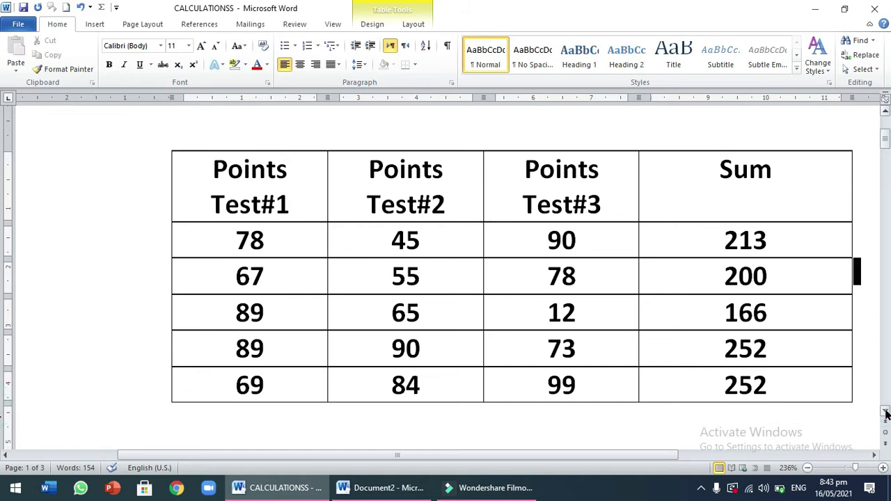
{"action": "scroll", "coordinate": [577, 439], "scroll_direction": "down", "scroll_amount": 5}
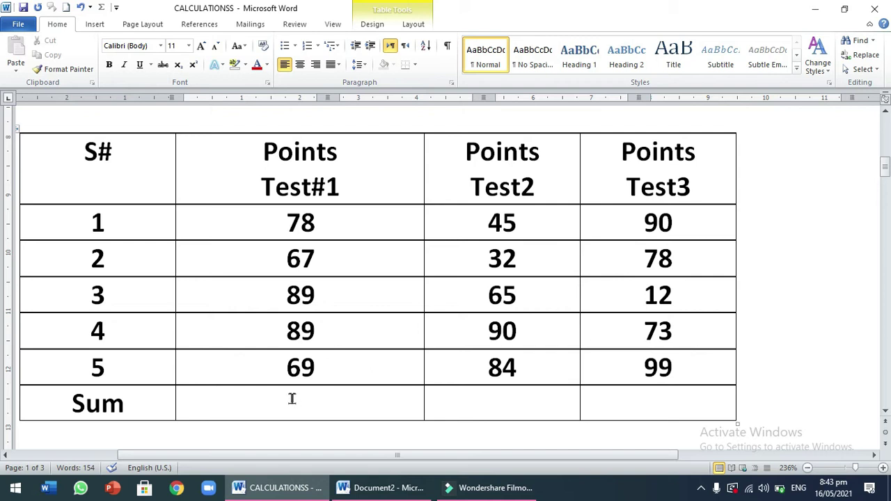
Step: Insert an =sum(above) field in the Test#1 Sum cell so it shows 392
{"action": "left_click", "coordinate": [292, 398]}
{"action": "key", "text": "ctrl+F9"}
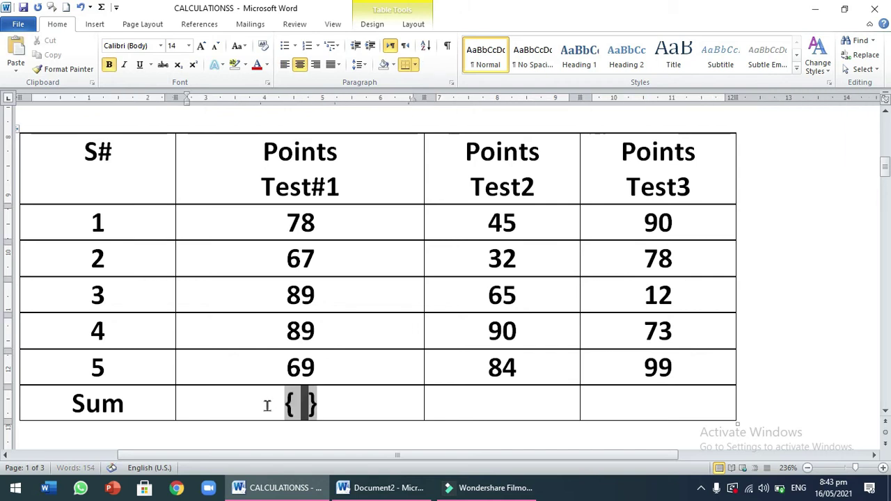
{"action": "type", "text": "= "}
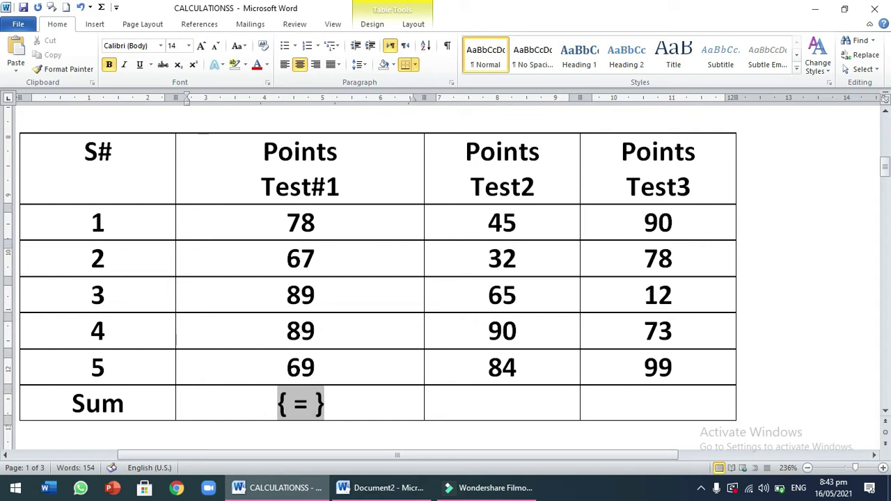
{"action": "type", "text": "sum"}
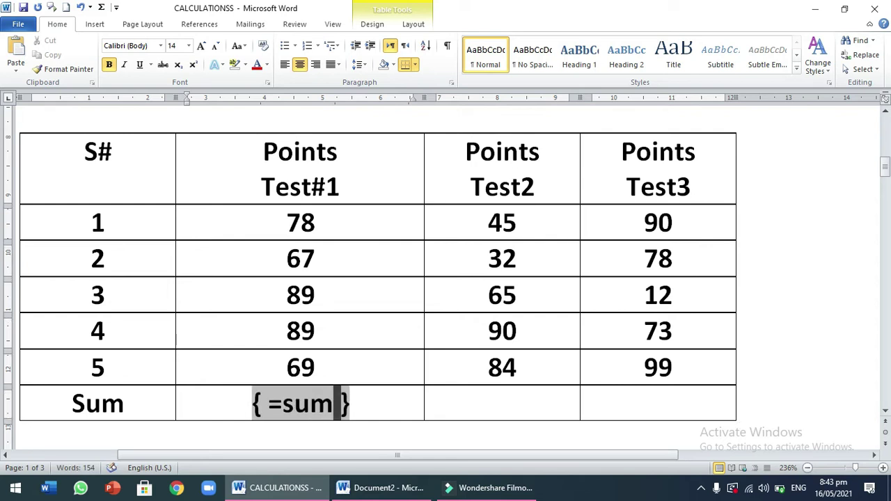
{"action": "type", "text": "(a"}
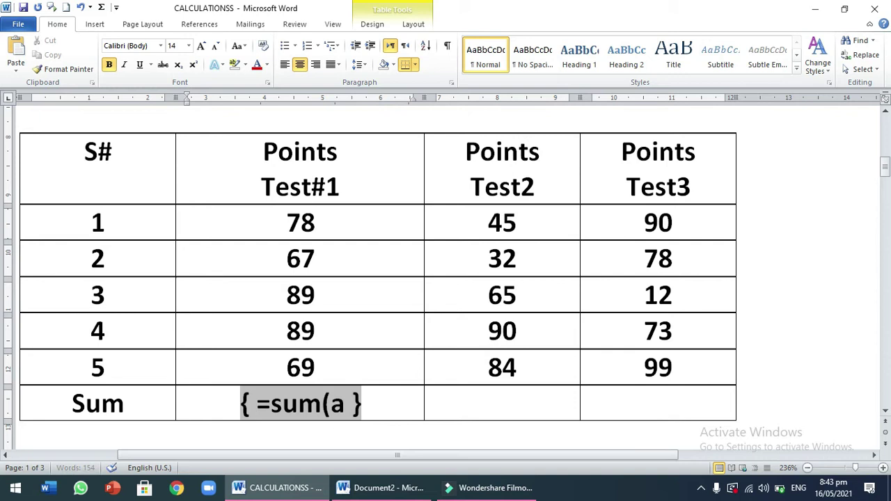
{"action": "type", "text": "bove)"}
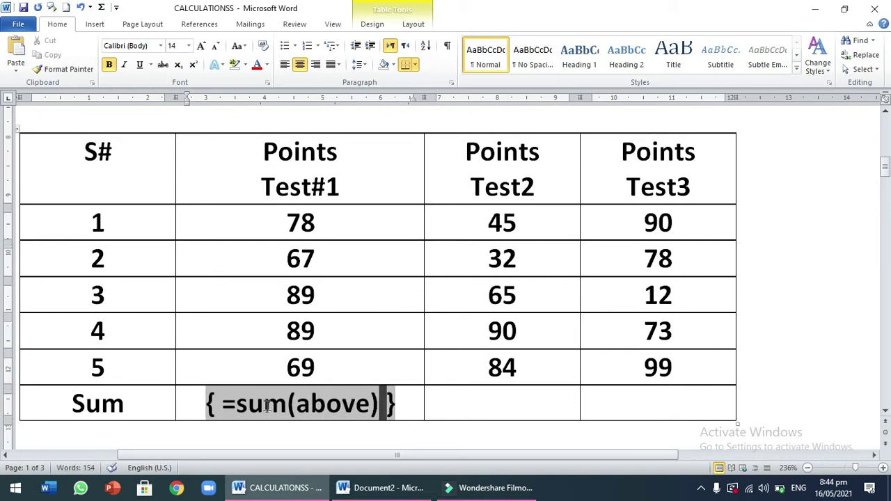
{"action": "key", "text": "F9"}
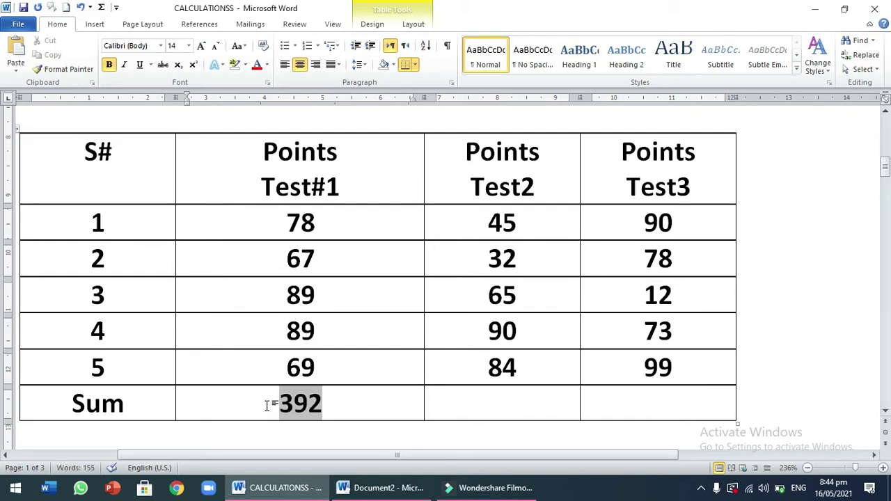
{"action": "left_click", "coordinate": [332, 403]}
{"action": "left_click_drag", "start_coordinate": [331, 403], "coordinate": [282, 405]}
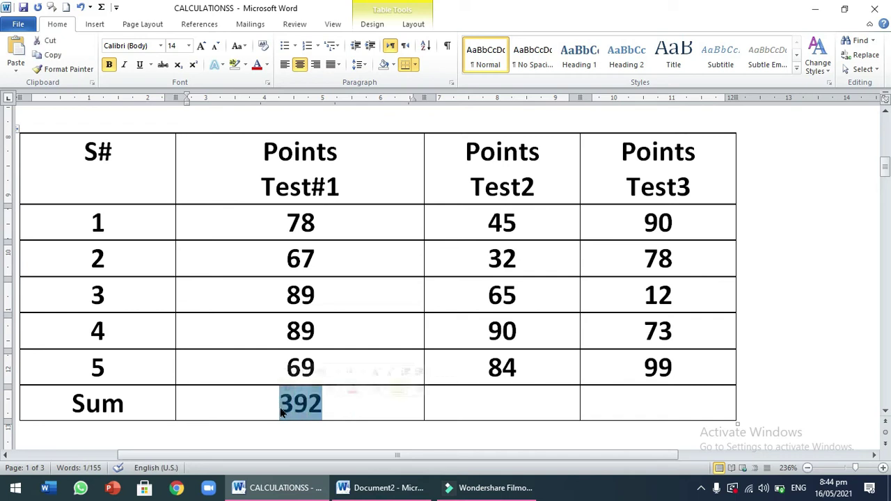
Step: Copy the 392 total field into the Test2 and Test3 Sum cells, updated to 316 and 352, centred
{"action": "right_click", "coordinate": [283, 412]}
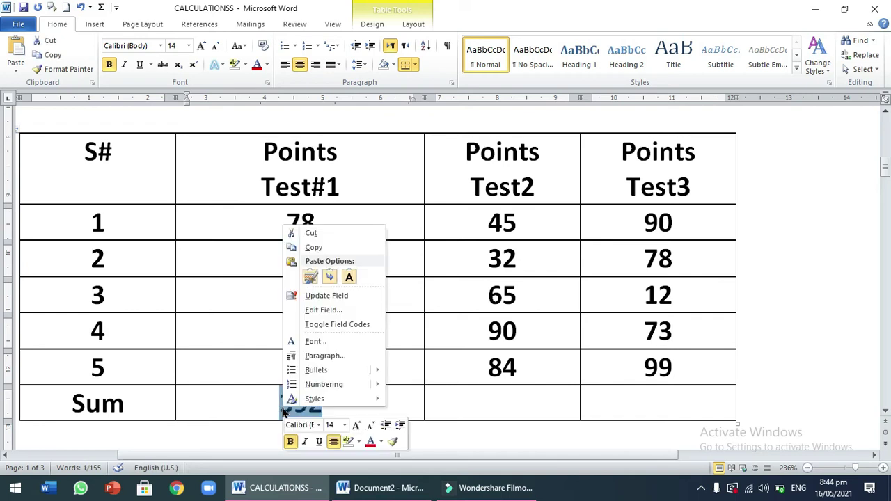
{"action": "left_click", "coordinate": [311, 249]}
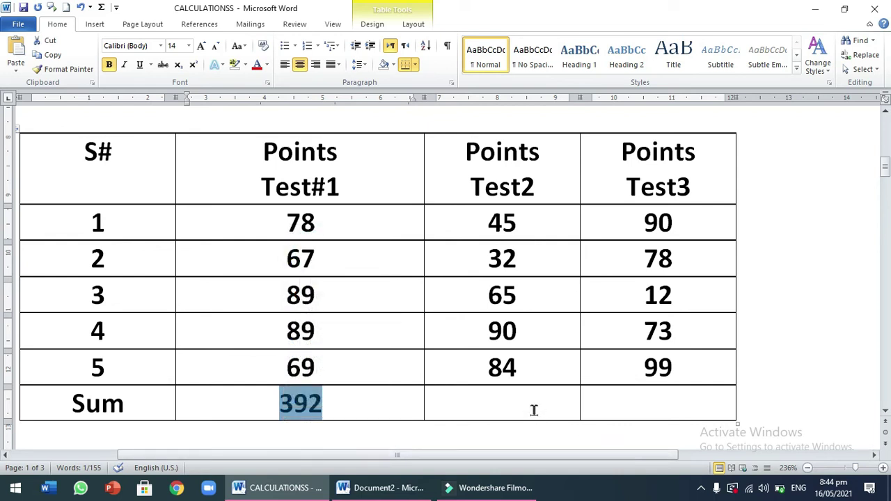
{"action": "left_click_drag", "start_coordinate": [534, 410], "coordinate": [606, 413]}
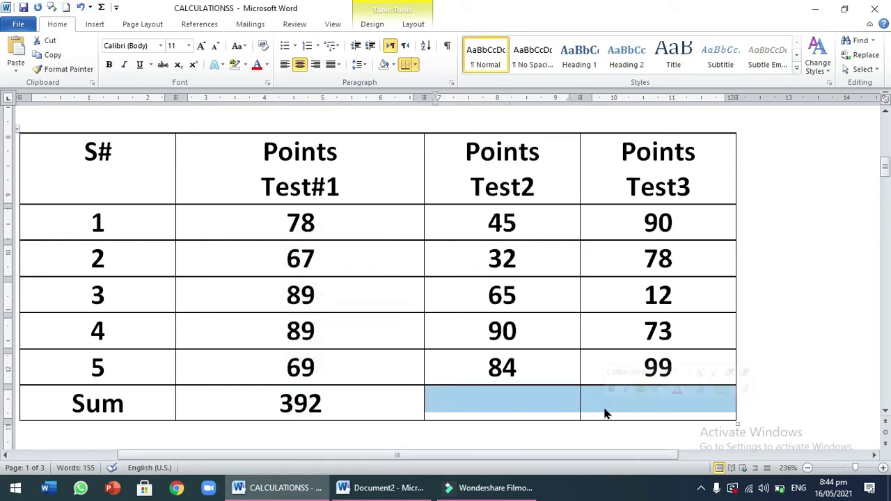
{"action": "key", "text": "ctrl+v"}
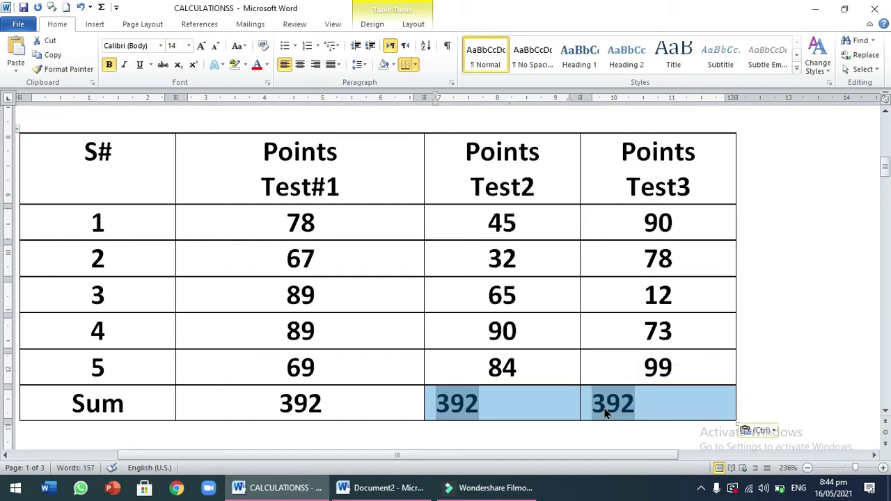
{"action": "key", "text": "F9"}
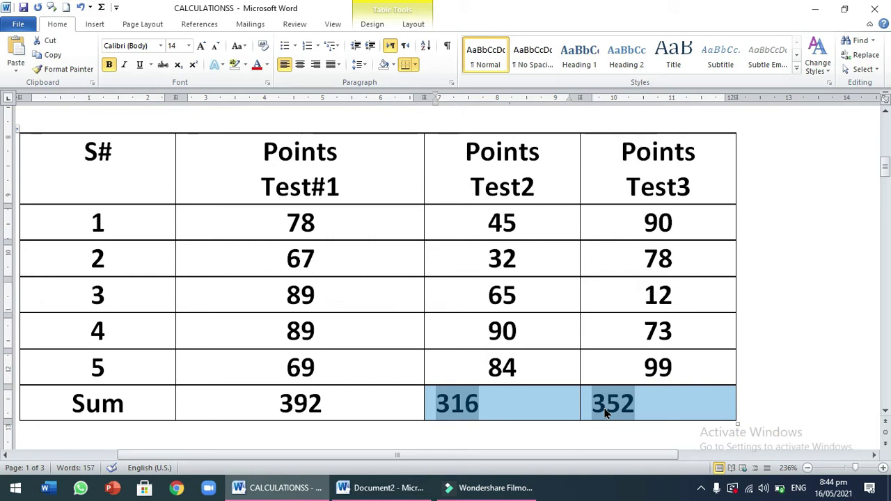
{"action": "left_click", "coordinate": [300, 71]}
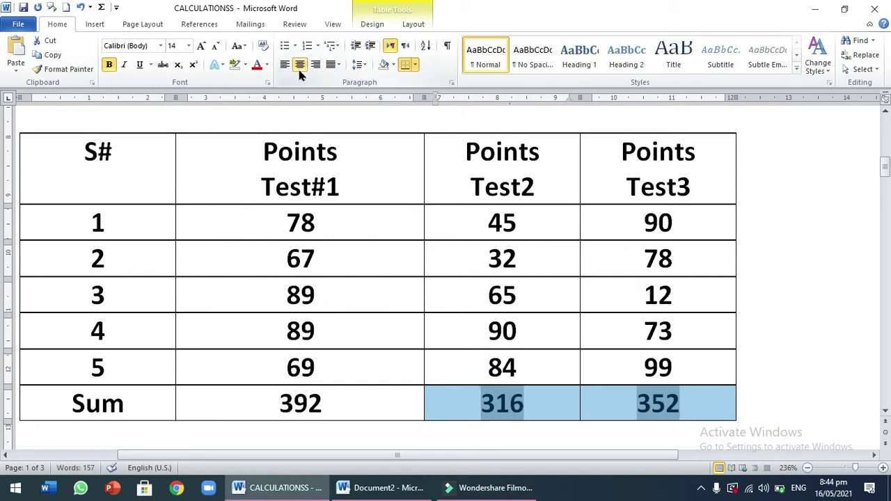
{"action": "left_click", "coordinate": [816, 343]}
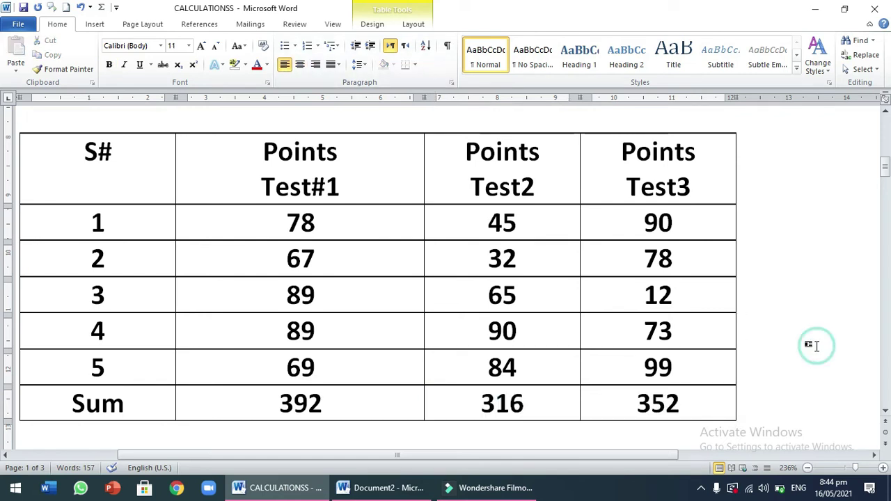
Step: Insert an =average(left) field in the first Average cell so it shows 71
{"action": "left_click", "coordinate": [885, 411]}
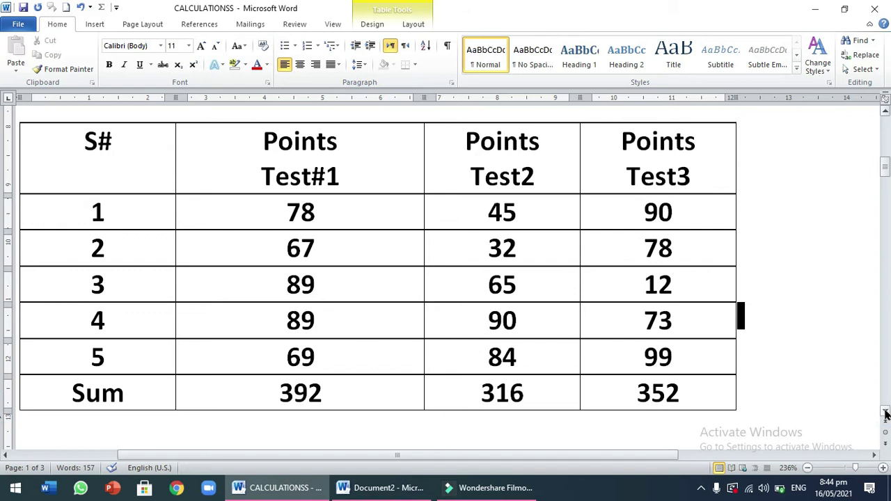
{"action": "left_click", "coordinate": [886, 413]}
{"action": "left_click", "coordinate": [886, 413]}
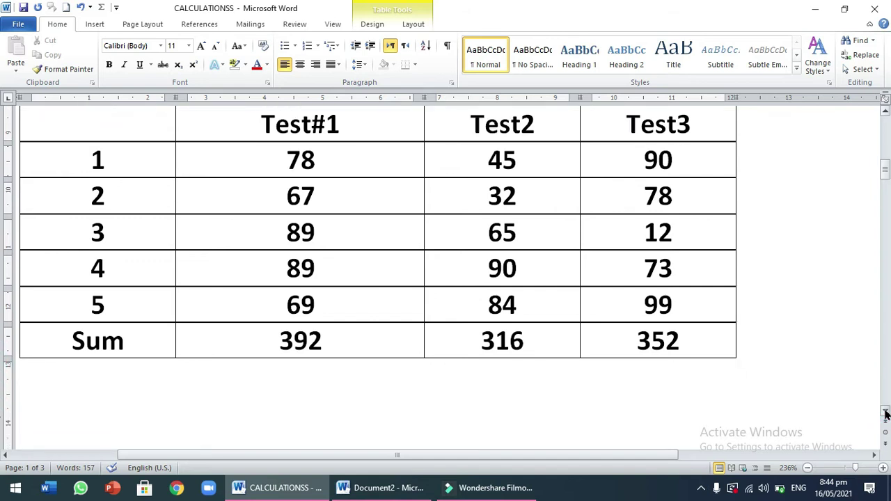
{"action": "left_click", "coordinate": [885, 413]}
{"action": "left_click", "coordinate": [885, 413]}
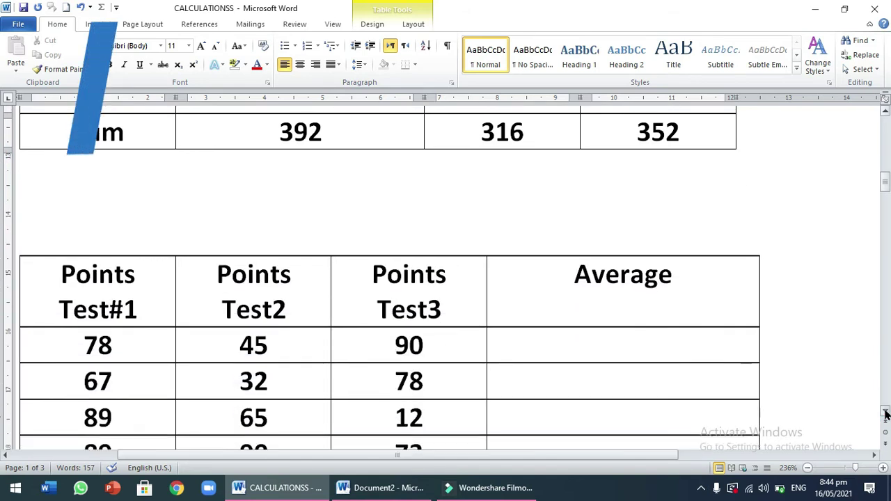
{"action": "left_click", "coordinate": [886, 414]}
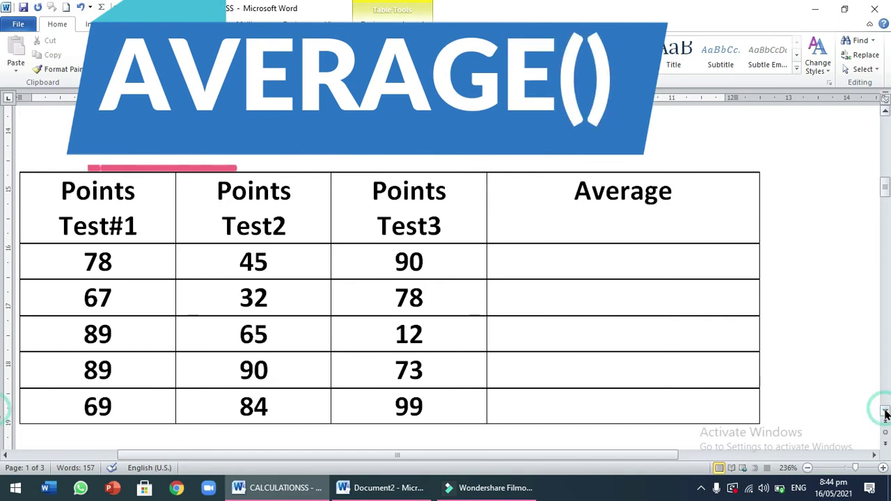
{"action": "left_click", "coordinate": [886, 414]}
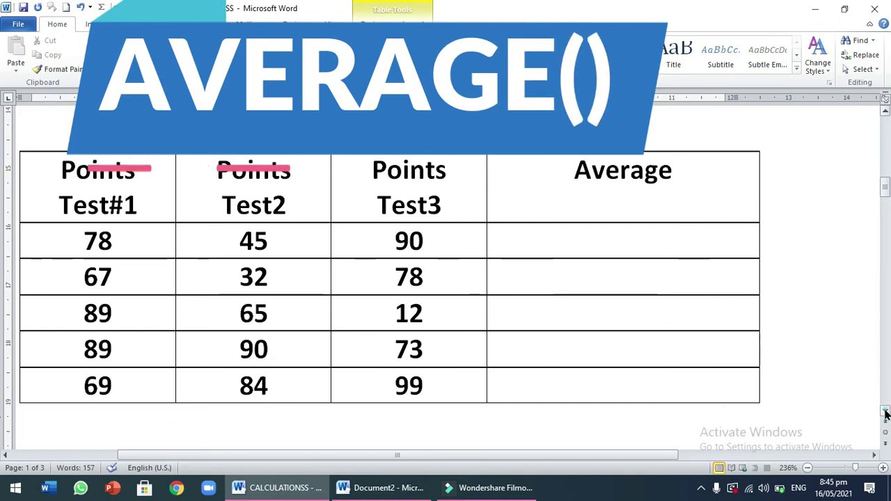
{"action": "left_click", "coordinate": [595, 244]}
{"action": "key", "text": "ctrl+F9"}
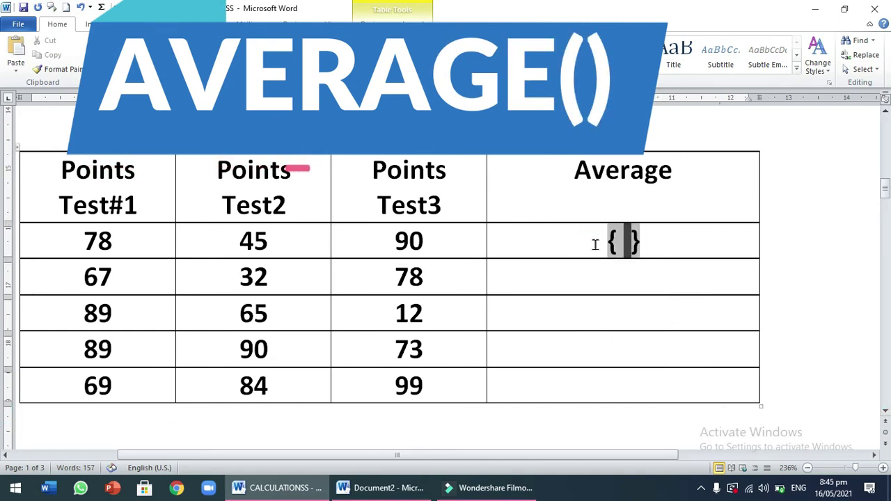
{"action": "type", "text": "= "}
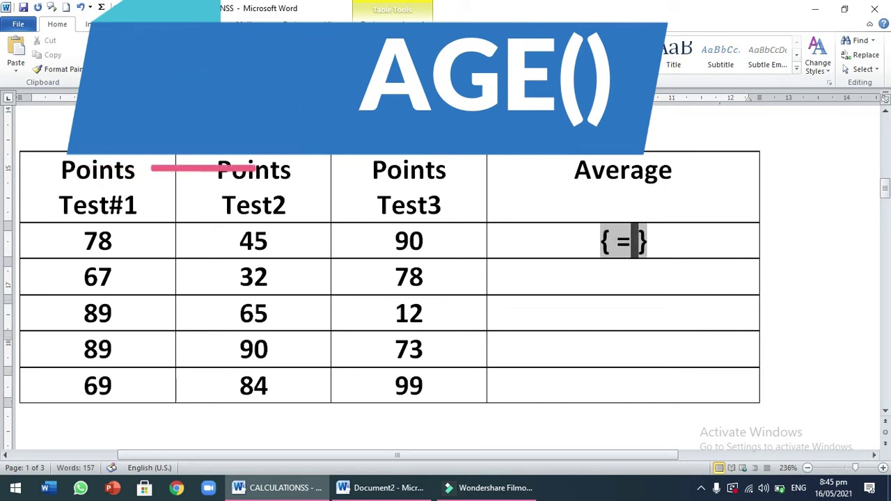
{"action": "type", "text": "avera"}
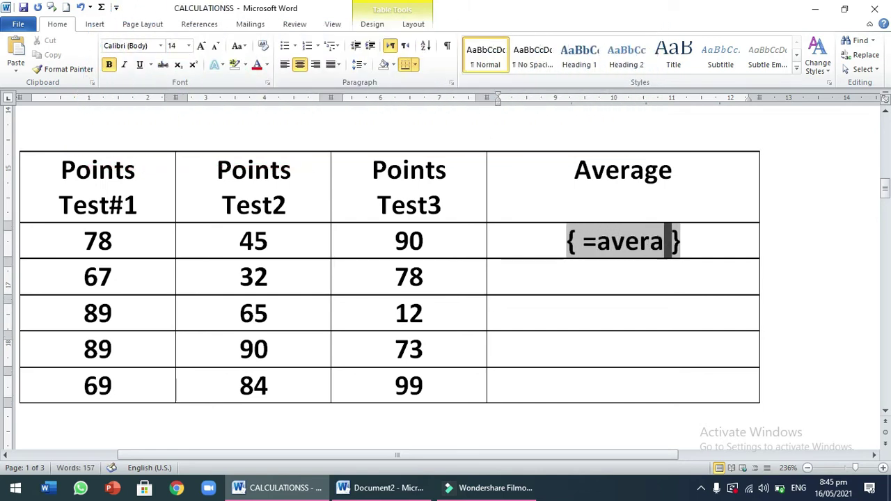
{"action": "type", "text": "ge"}
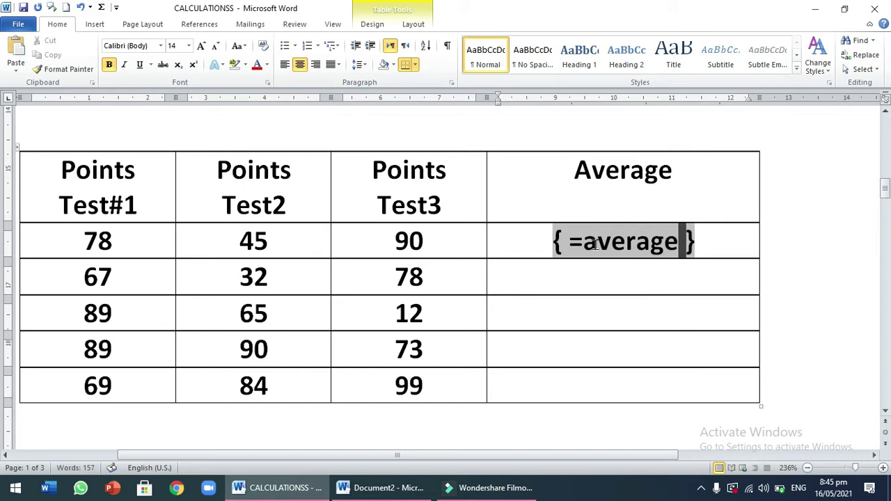
{"action": "type", "text": "(left"}
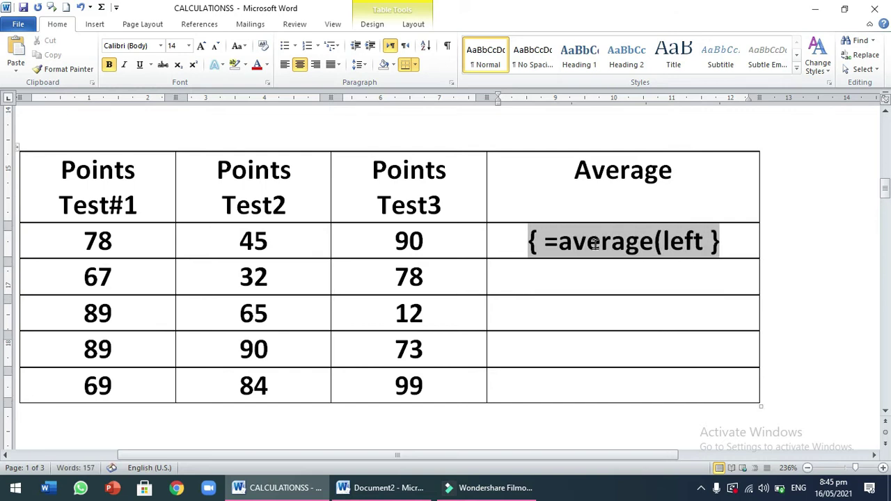
{"action": "type", "text": ")"}
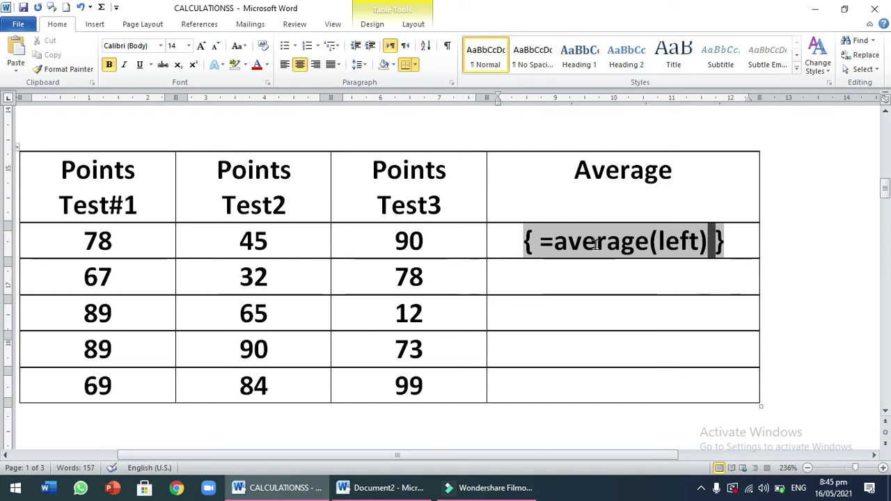
{"action": "key", "text": "F9"}
Step: Paste the average field into the remaining Average cells, centred, showing 59, 55.33, 84, 84
{"action": "double_click", "coordinate": [610, 248]}
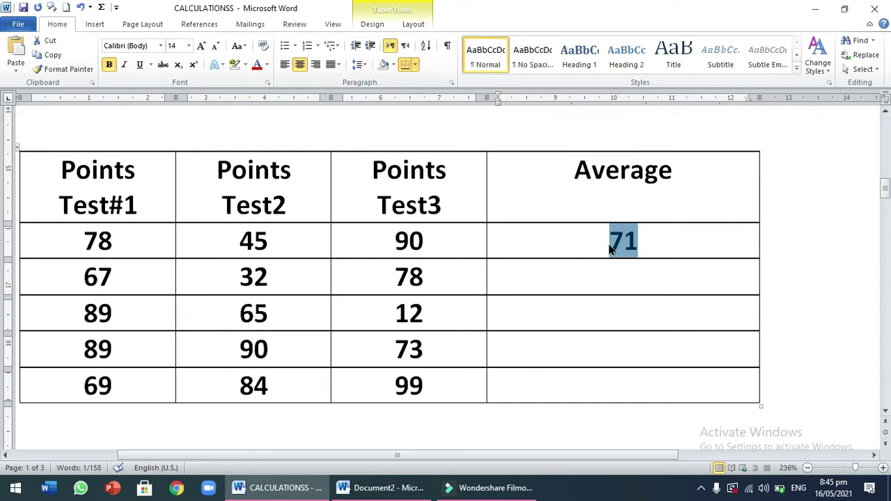
{"action": "left_click_drag", "start_coordinate": [635, 281], "coordinate": [635, 378]}
{"action": "key", "text": "ctrl+v"}
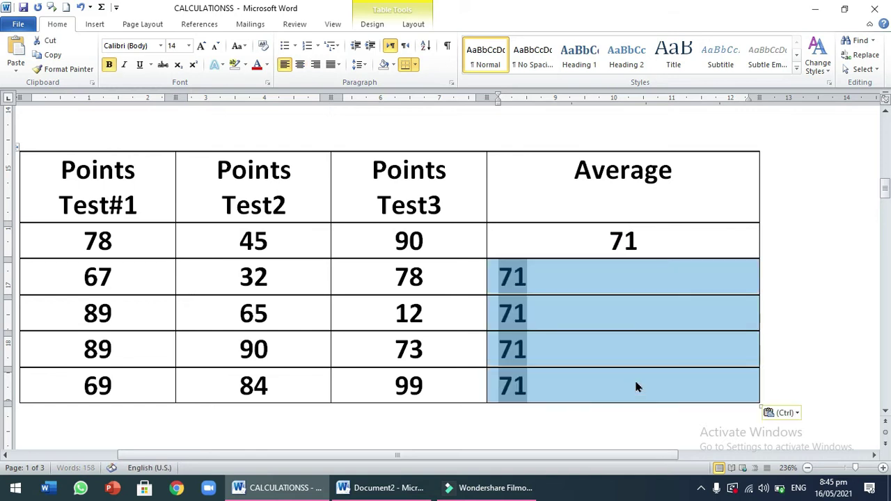
{"action": "left_click", "coordinate": [299, 65]}
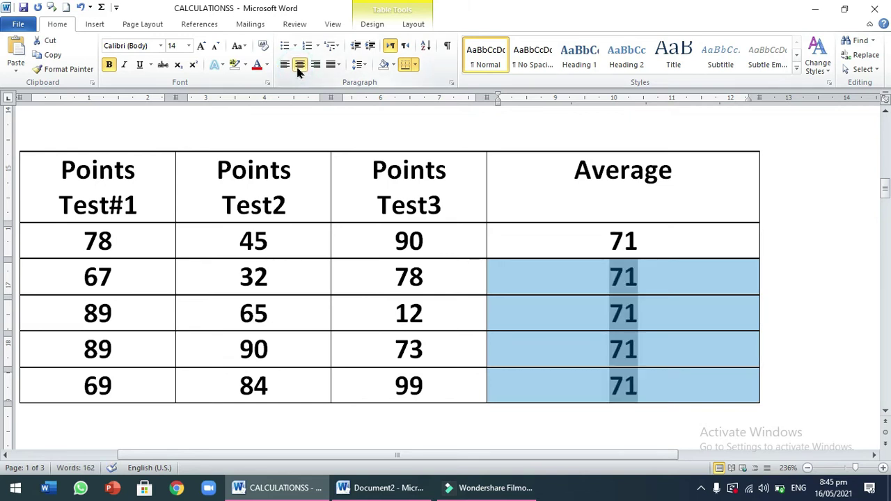
{"action": "key", "text": "F9"}
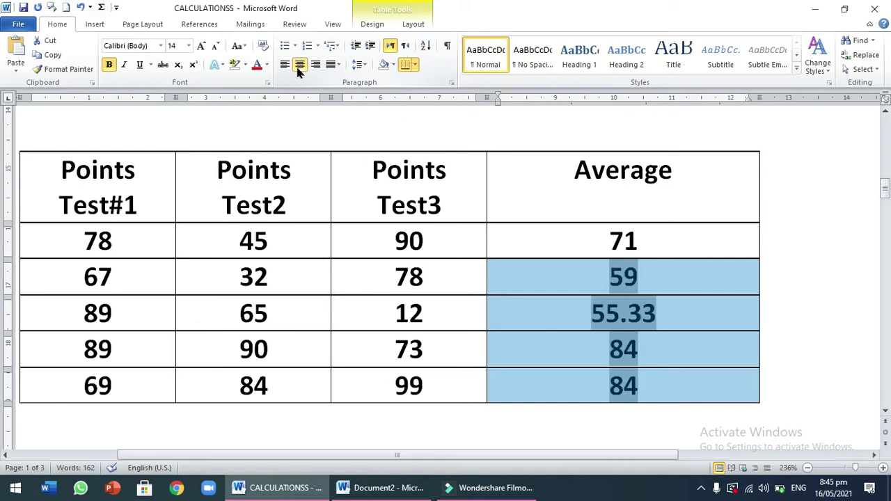
{"action": "scroll", "coordinate": [355, 325], "scroll_direction": "down", "scroll_amount": 10}
Step: Add an =average(above) field in the Test#1 Average cell and update it to 78.4
{"action": "left_click", "coordinate": [312, 392]}
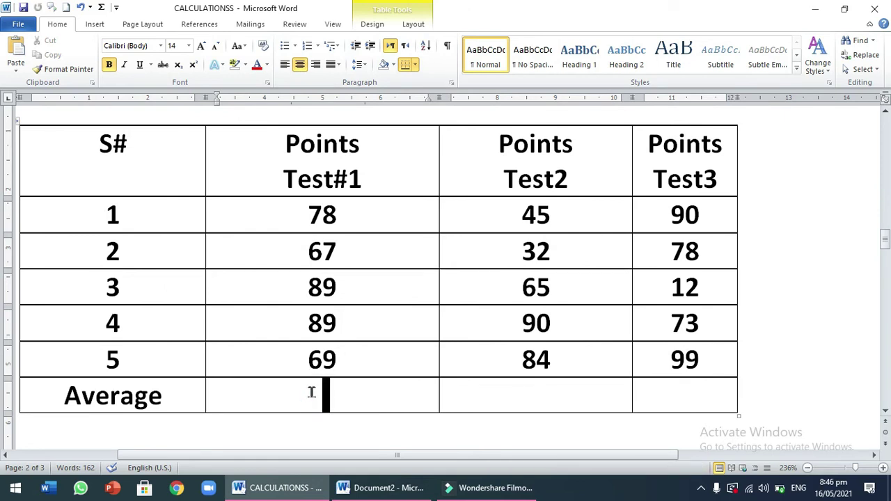
{"action": "key", "text": "ctrl+F9"}
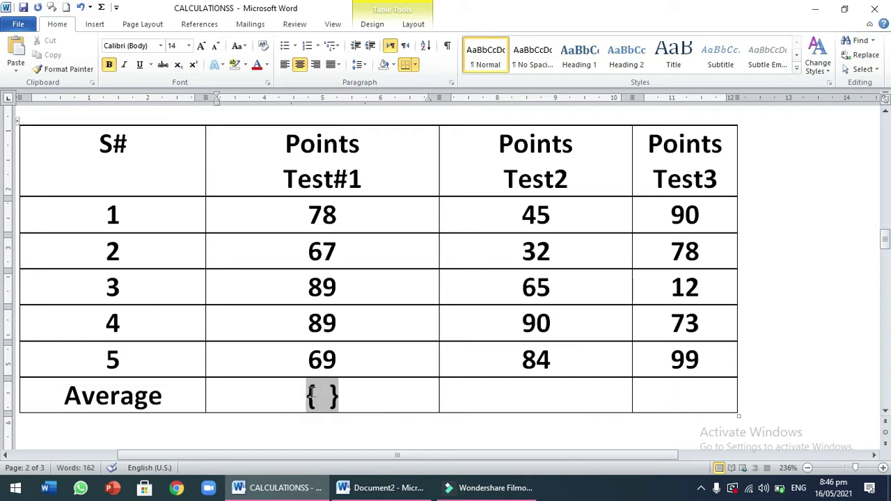
{"action": "type", "text": "=average "}
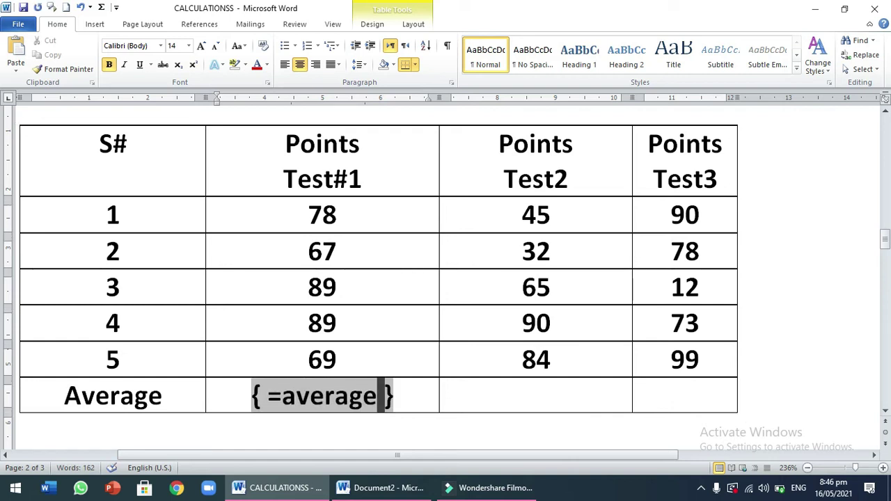
{"action": "type", "text": "(ab"}
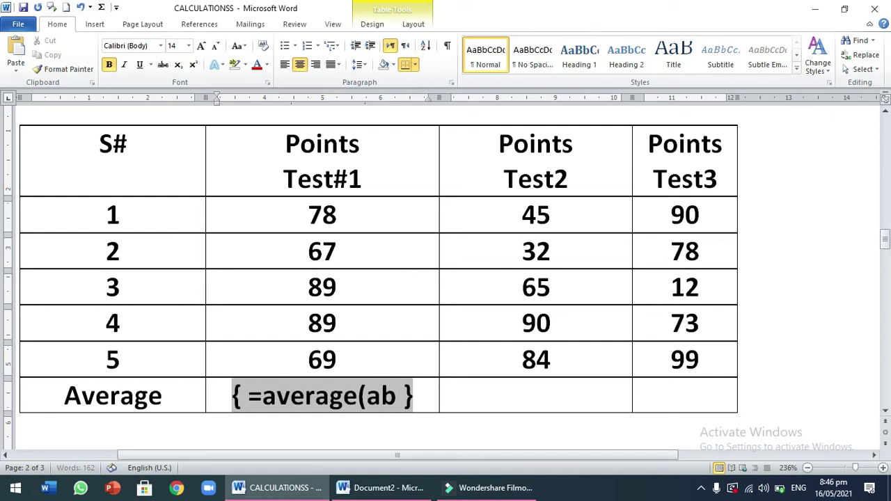
{"action": "type", "text": "ove"}
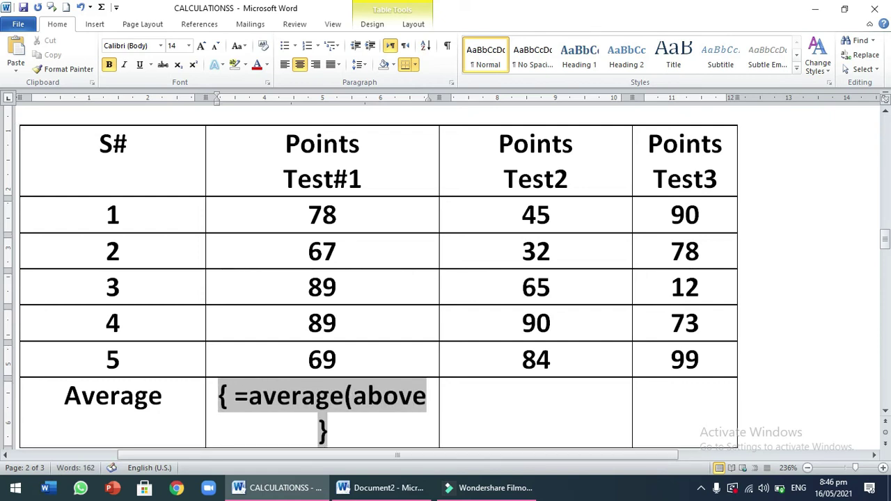
{"action": "type", "text": ")"}
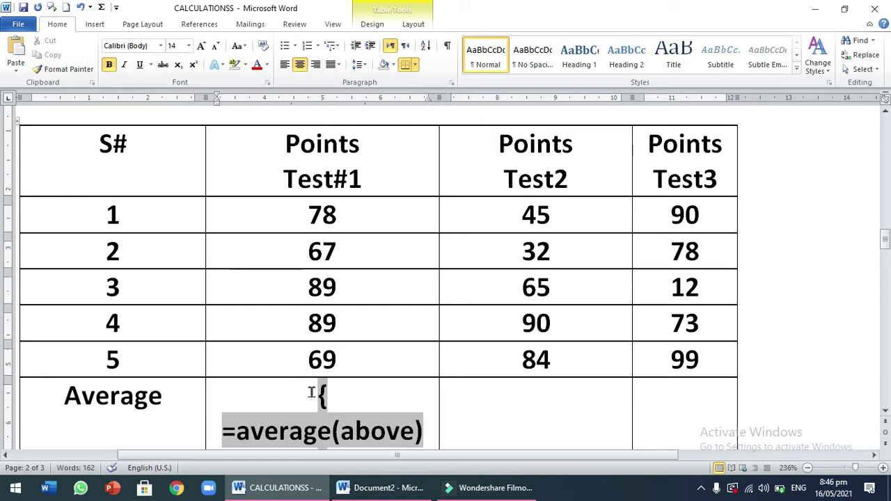
{"action": "left_click", "coordinate": [884, 412]}
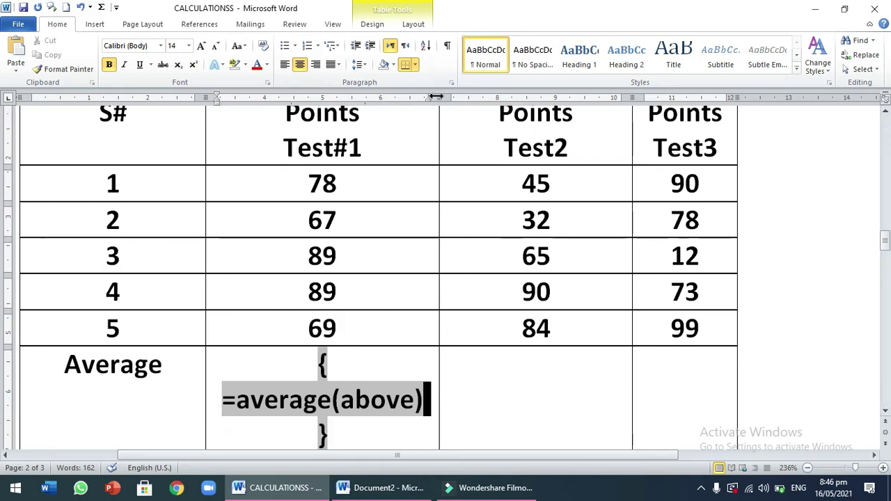
{"action": "left_click_drag", "start_coordinate": [435, 97], "coordinate": [471, 98]}
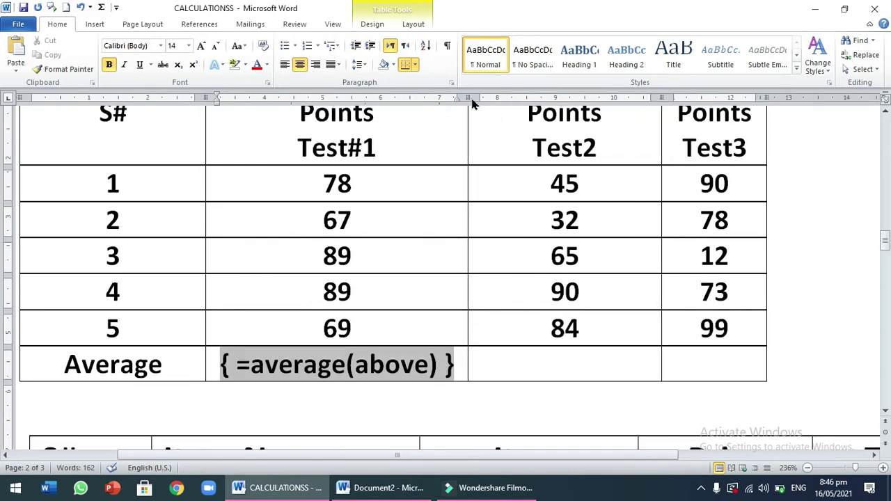
{"action": "key", "text": "F9"}
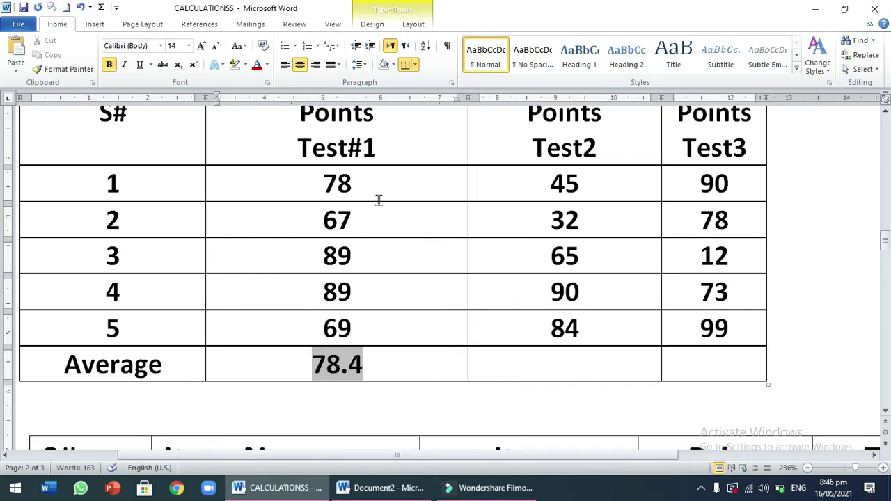
Step: Copy the 78.4 average field into the Test2 and Test3 Average cells, centred and recalculated
{"action": "left_click", "coordinate": [371, 369]}
{"action": "left_click_drag", "start_coordinate": [371, 369], "coordinate": [311, 366]}
{"action": "key", "text": "ctrl+c"}
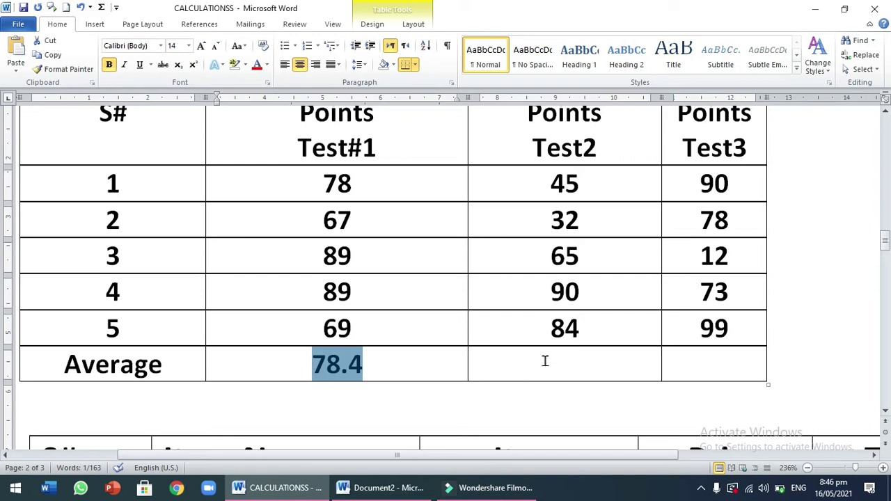
{"action": "left_click_drag", "start_coordinate": [557, 363], "coordinate": [691, 369]}
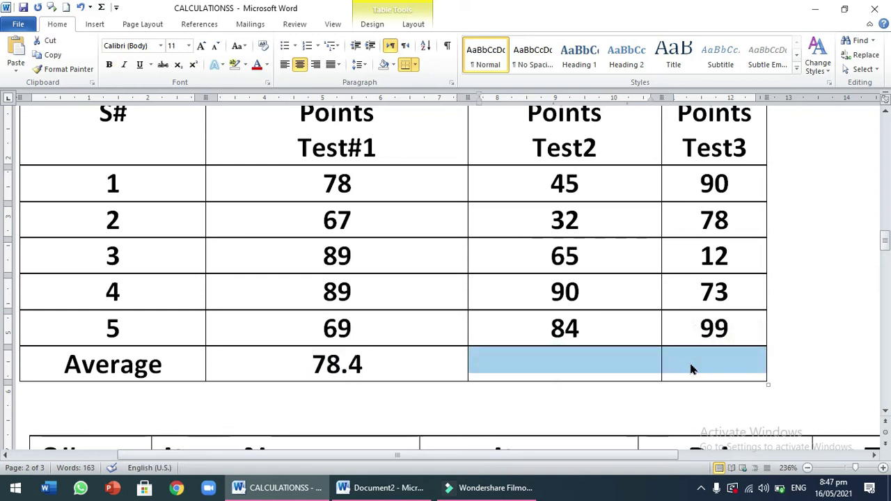
{"action": "key", "text": "ctrl+v"}
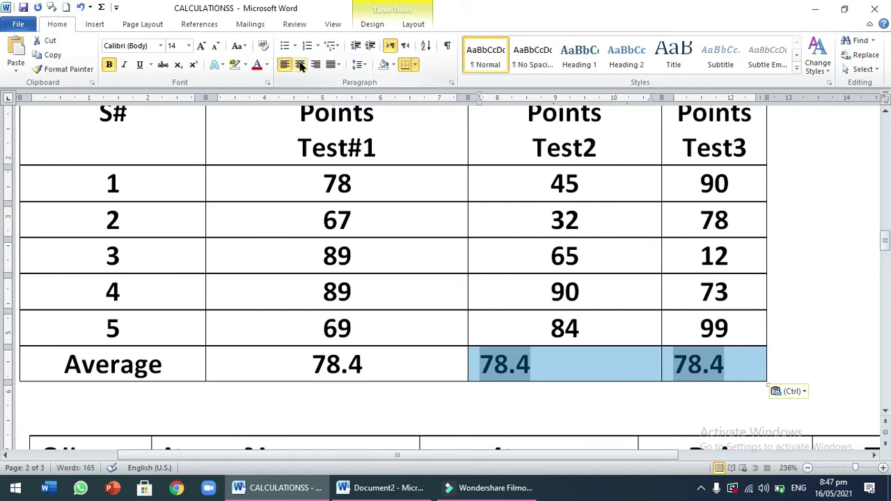
{"action": "left_click", "coordinate": [301, 65]}
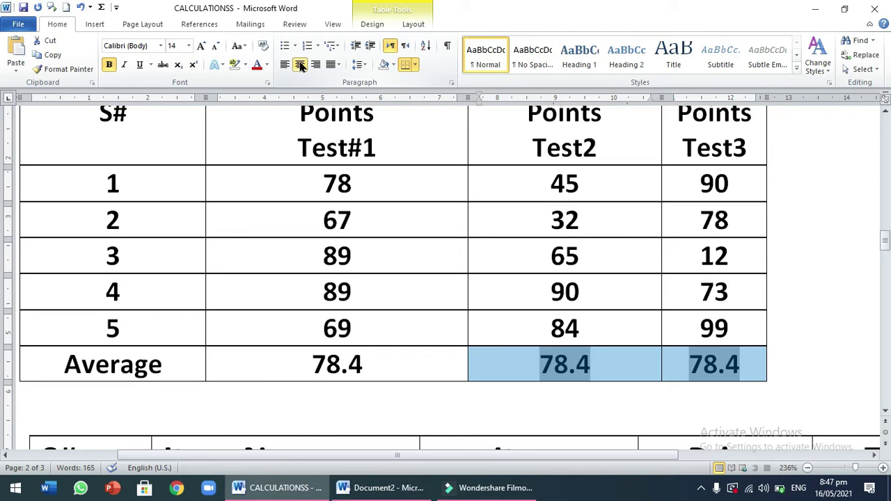
{"action": "key", "text": "F9"}
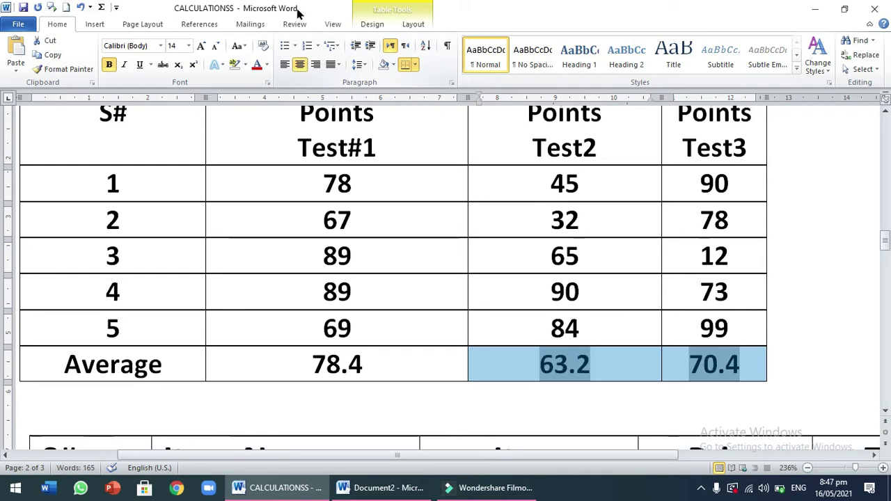
Step: Change the Test2 score 65 to 75 and refresh its average from 63.2 to 65.2
{"action": "left_click_drag", "start_coordinate": [583, 258], "coordinate": [550, 257]}
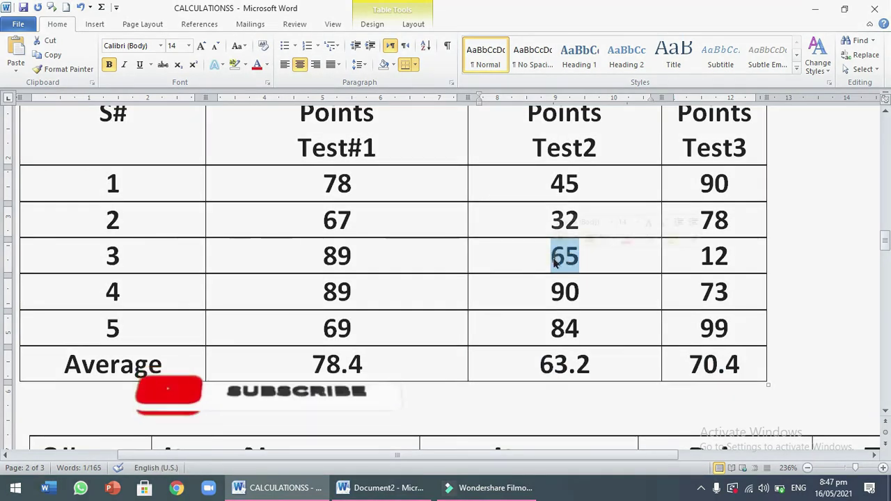
{"action": "type", "text": "75"}
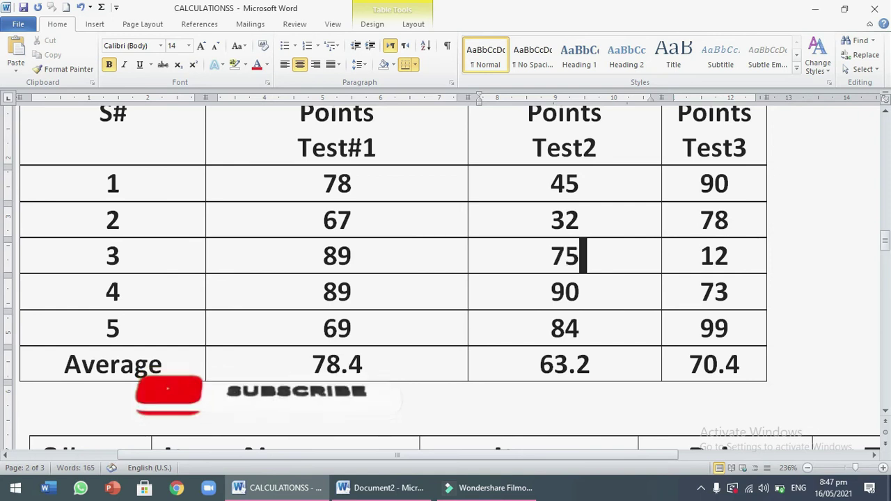
{"action": "left_click", "coordinate": [617, 374]}
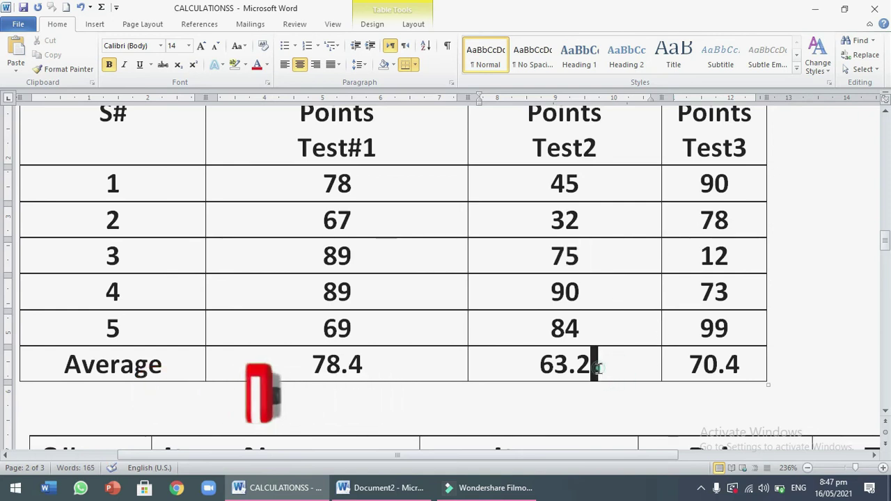
{"action": "left_click_drag", "start_coordinate": [596, 368], "coordinate": [543, 375]}
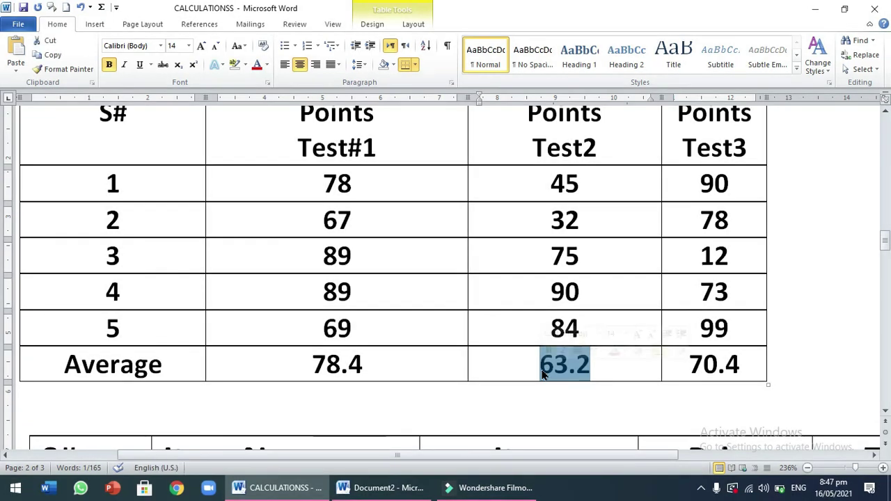
{"action": "key", "text": "F9"}
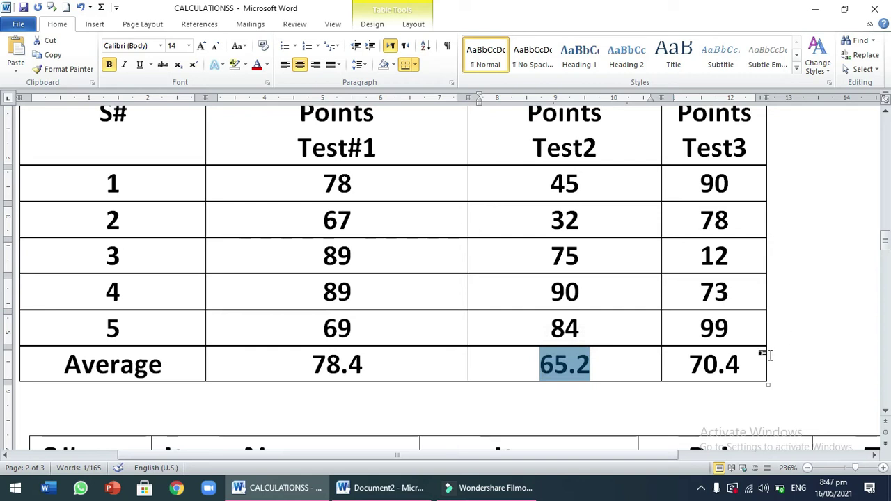
{"action": "left_click_drag", "start_coordinate": [754, 367], "coordinate": [607, 376]}
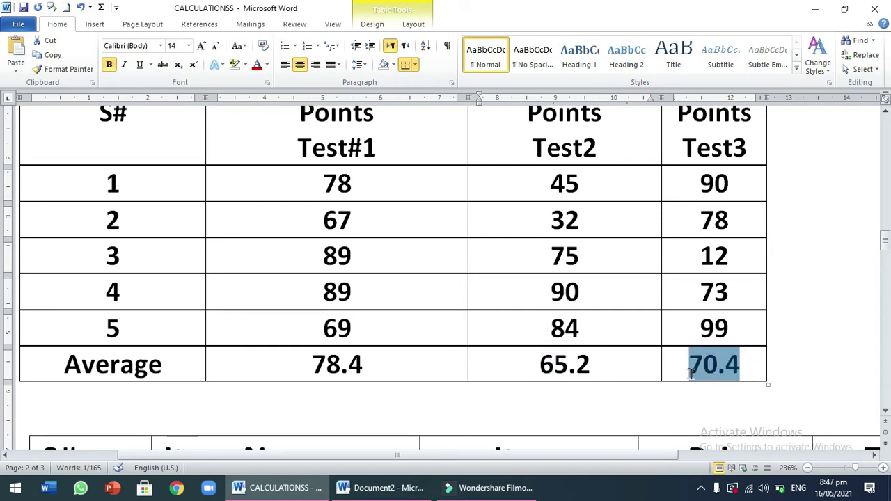
{"action": "left_click_drag", "start_coordinate": [514, 367], "coordinate": [300, 194]}
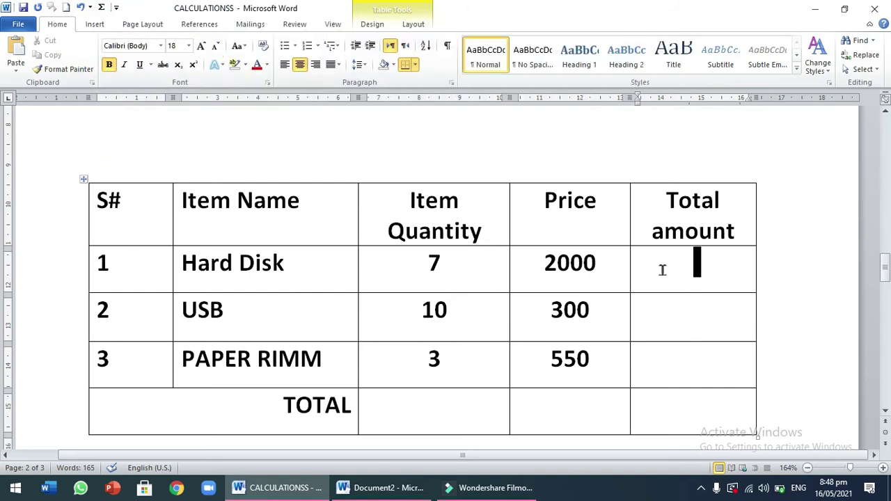
Step: Add an =product(left) field to the Hard Disk Total amount cell, narrowing Price and widening Total amount, showing 14000
{"action": "key", "text": "ctrl+F9"}
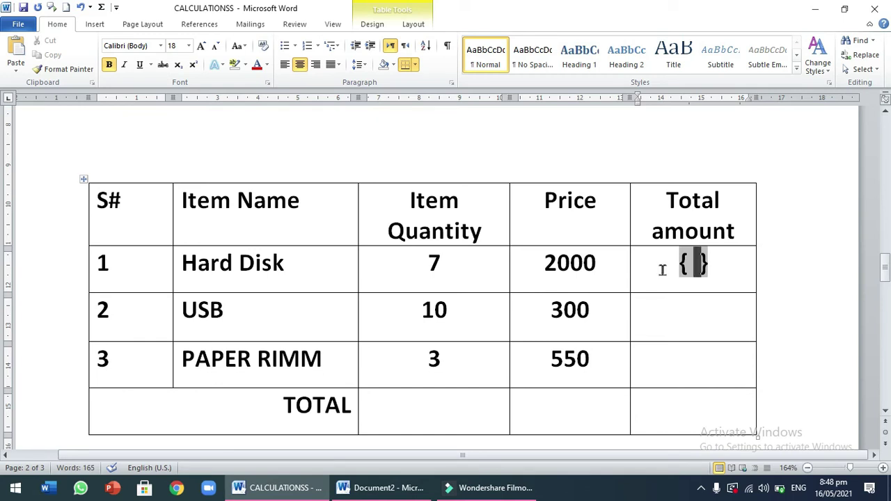
{"action": "type", "text": "=produc "}
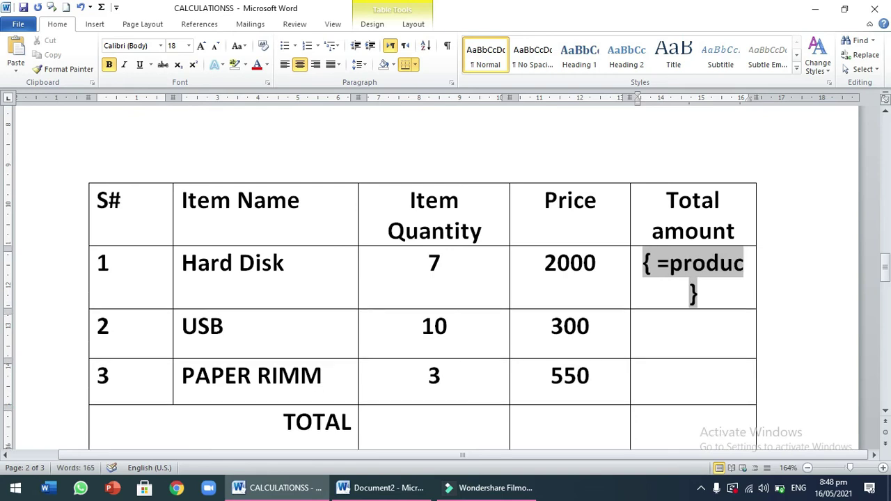
{"action": "type", "text": "t"}
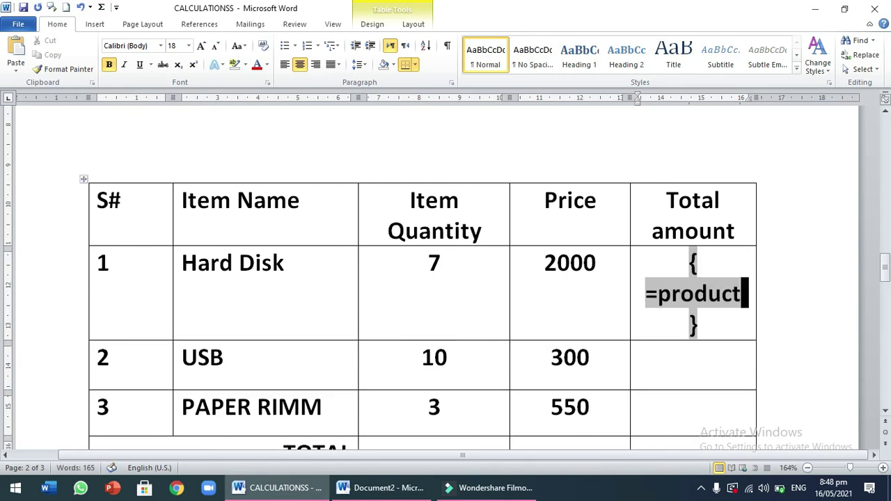
{"action": "type", "text": "(le"}
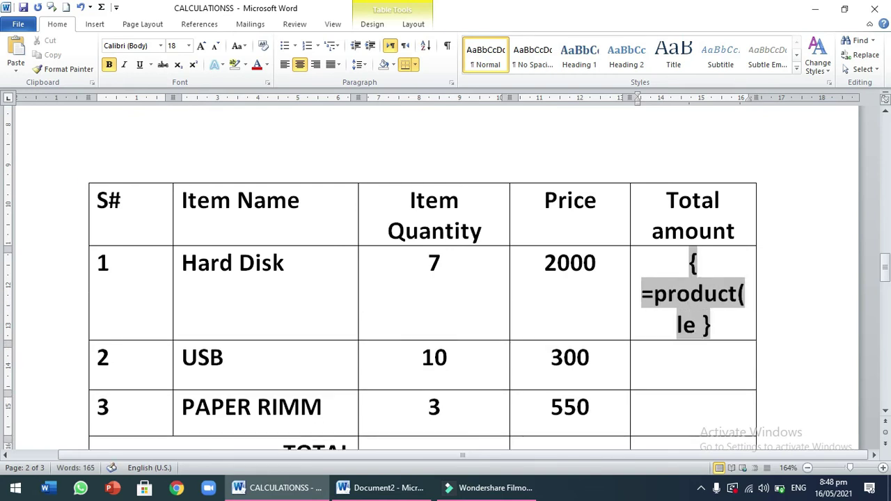
{"action": "type", "text": "ft)"}
{"action": "left_click_drag", "start_coordinate": [627, 98], "coordinate": [556, 102]}
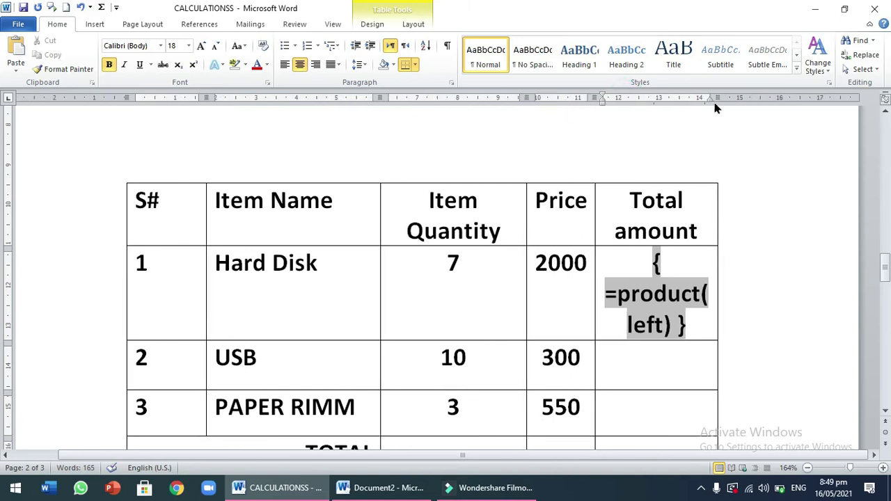
{"action": "left_click_drag", "start_coordinate": [716, 96], "coordinate": [799, 101]}
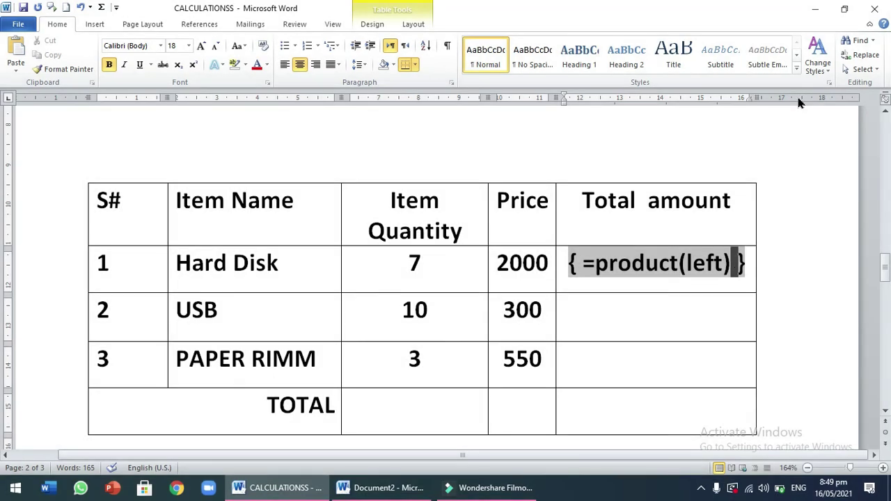
{"action": "key", "text": "F9"}
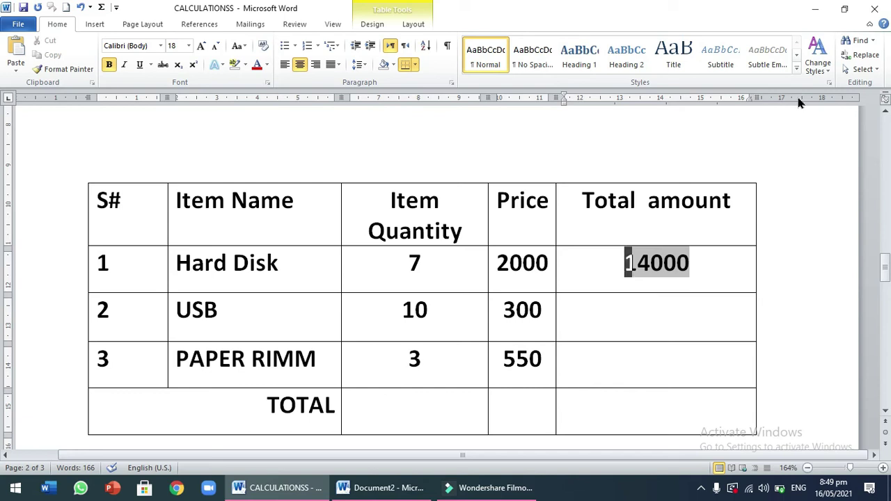
{"action": "left_click", "coordinate": [627, 261]}
{"action": "left_click_drag", "start_coordinate": [627, 262], "coordinate": [724, 271]}
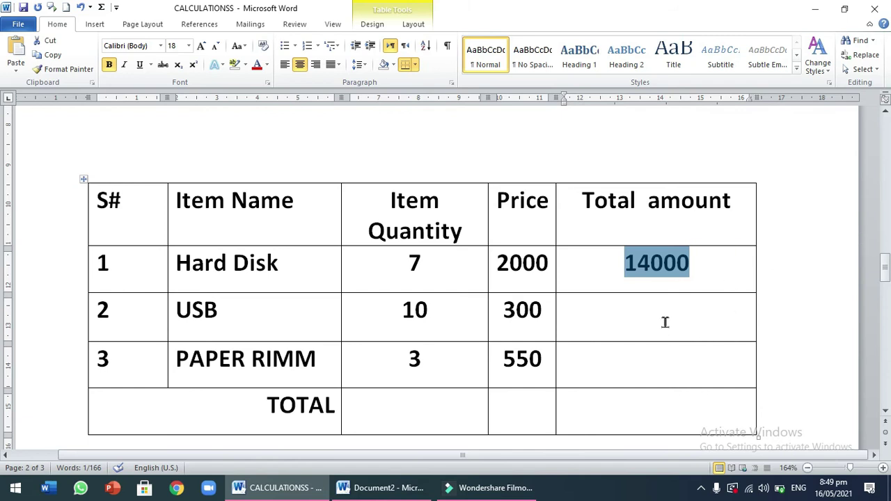
Step: Paste the product field into the USB and PAPER RIMM Total cells, centre them, and update to 3000 and 1650
{"action": "left_click_drag", "start_coordinate": [665, 322], "coordinate": [671, 359]}
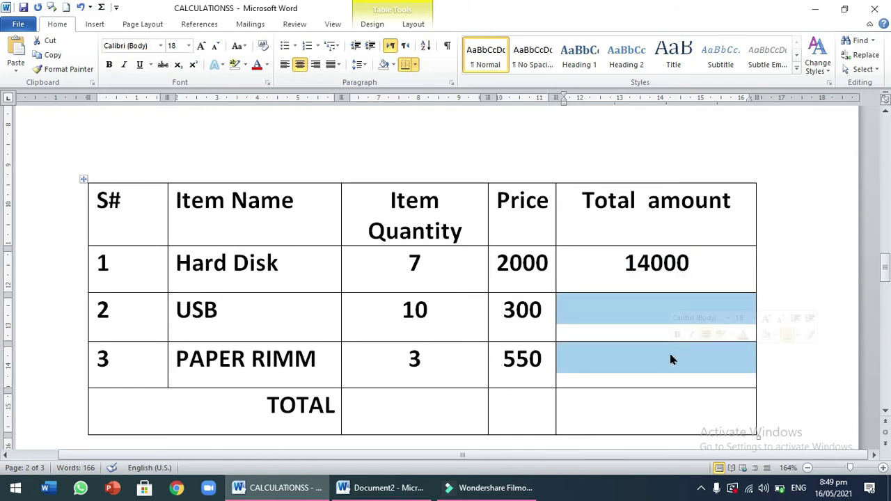
{"action": "key", "text": "ctrl+v"}
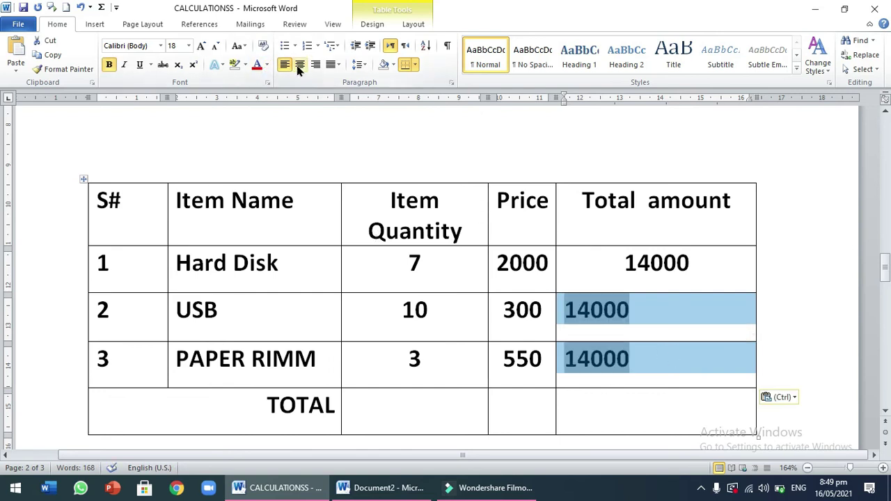
{"action": "left_click", "coordinate": [300, 65]}
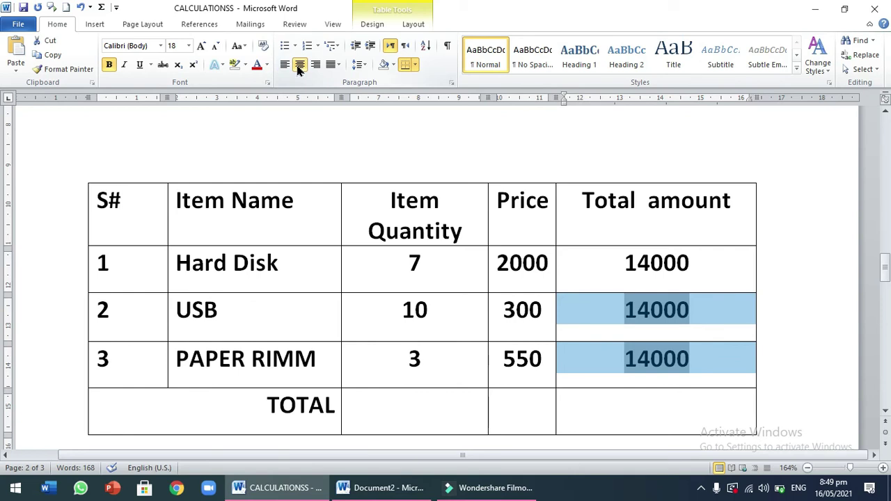
{"action": "key", "text": "F9"}
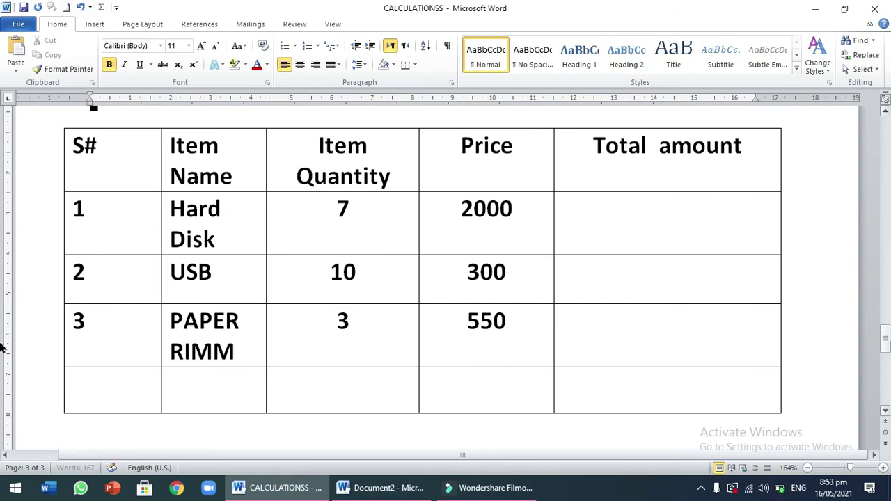
Step: Put an =count(above) field in the bottom S# cell so it displays 3
{"action": "left_click", "coordinate": [97, 395]}
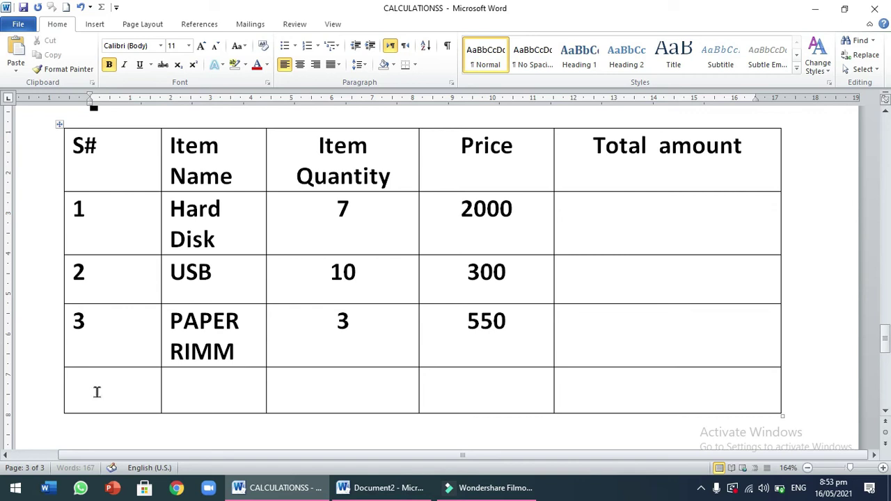
{"action": "left_click", "coordinate": [97, 392]}
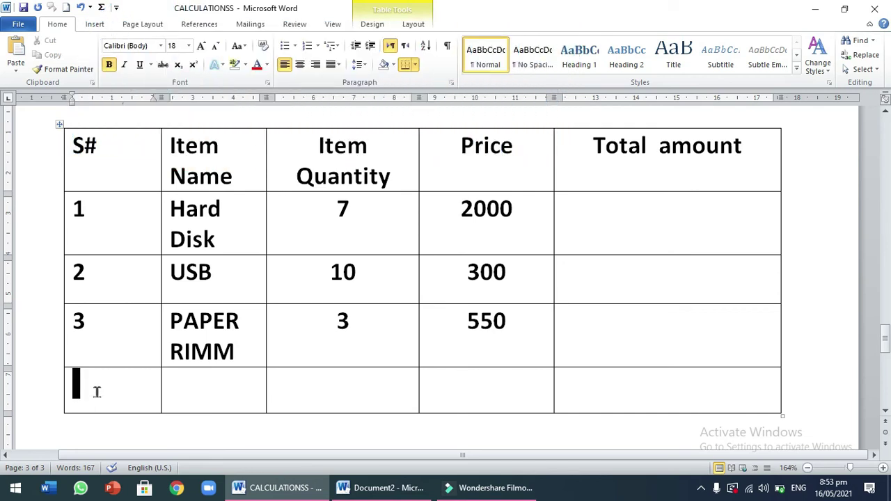
{"action": "key", "text": "ctrl+F9"}
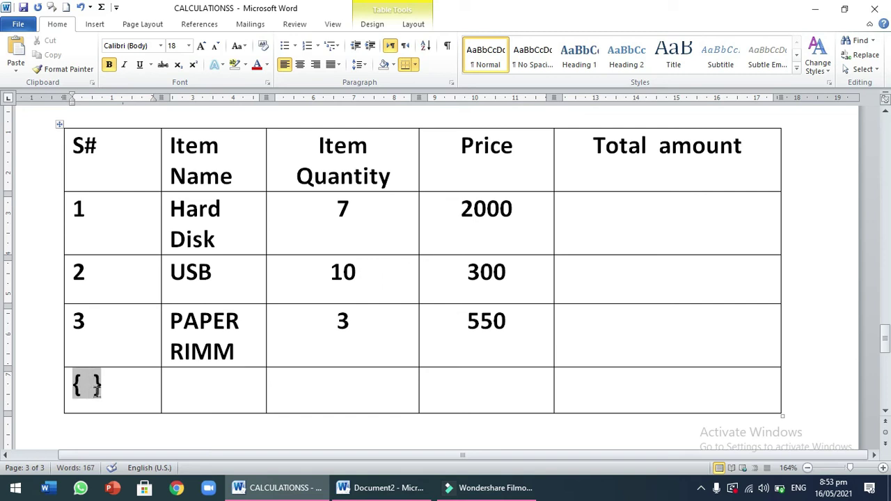
{"action": "type", "text": "=count "}
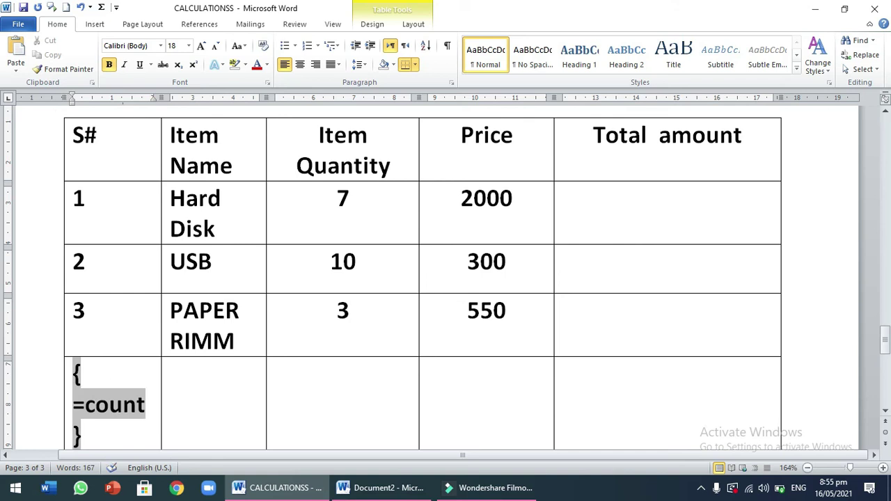
{"action": "type", "text": ")"}
{"action": "key", "text": "BackSpace"}
{"action": "type", "text": "(a"}
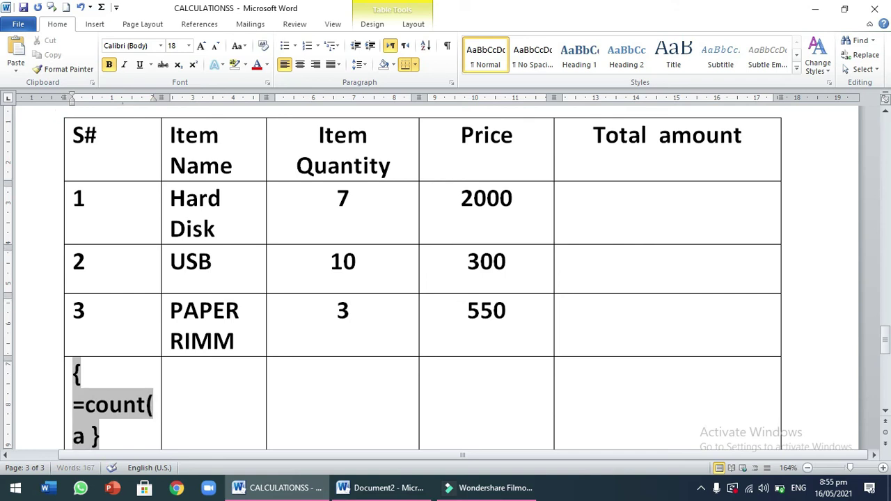
{"action": "type", "text": "bove)"}
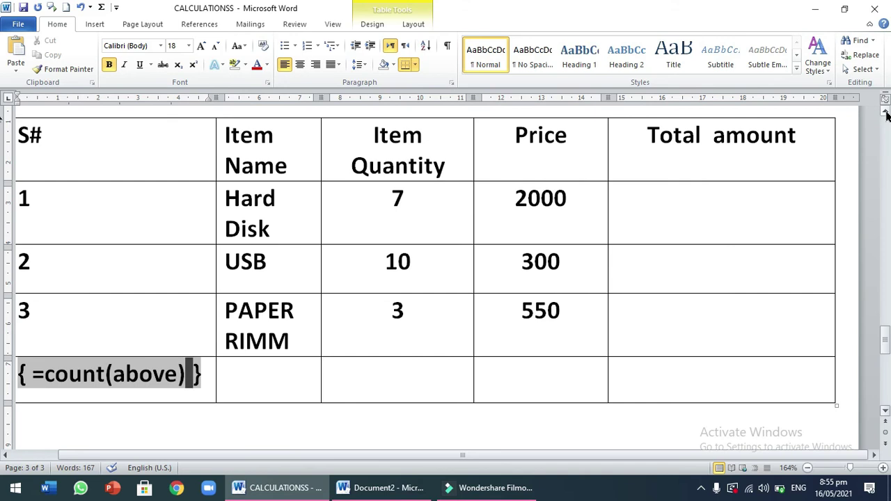
{"action": "key", "text": "F9"}
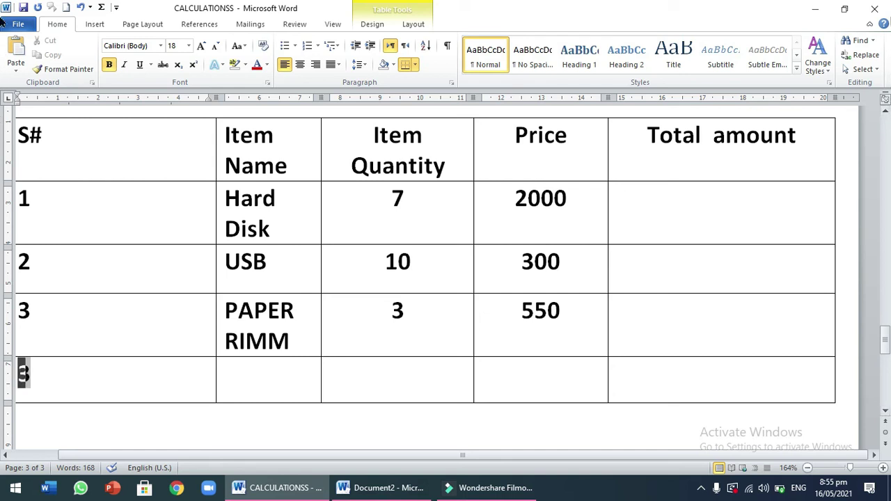
{"action": "left_click", "coordinate": [383, 378]}
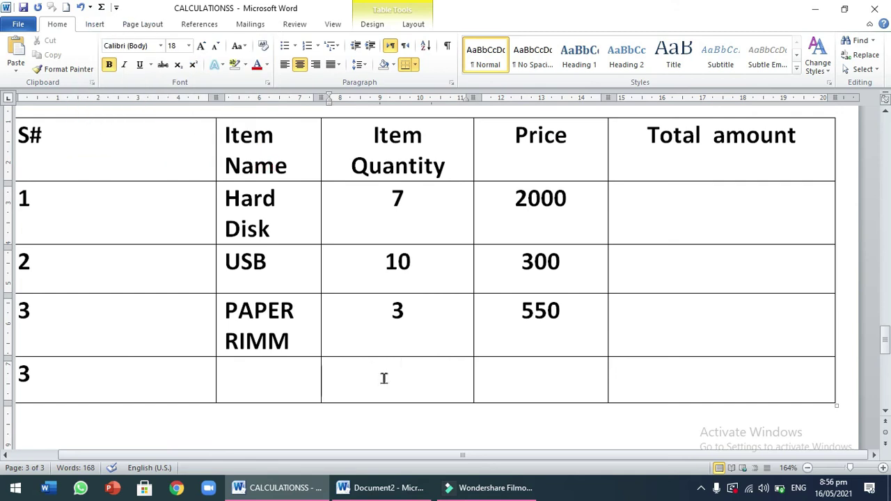
Step: Enter an =max(above) field in the bottom Item Quantity cell showing 10, widening that column
{"action": "key", "text": "ctrl+F9"}
{"action": "type", "text": "="}
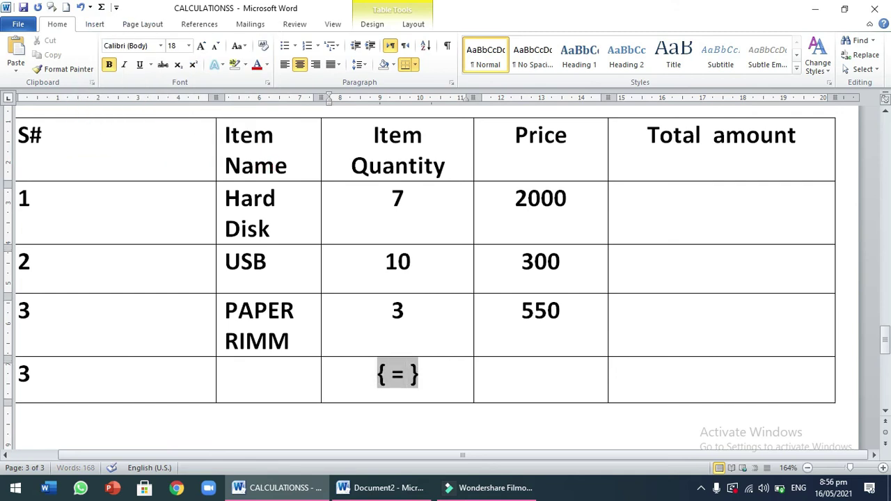
{"action": "type", "text": "ma"}
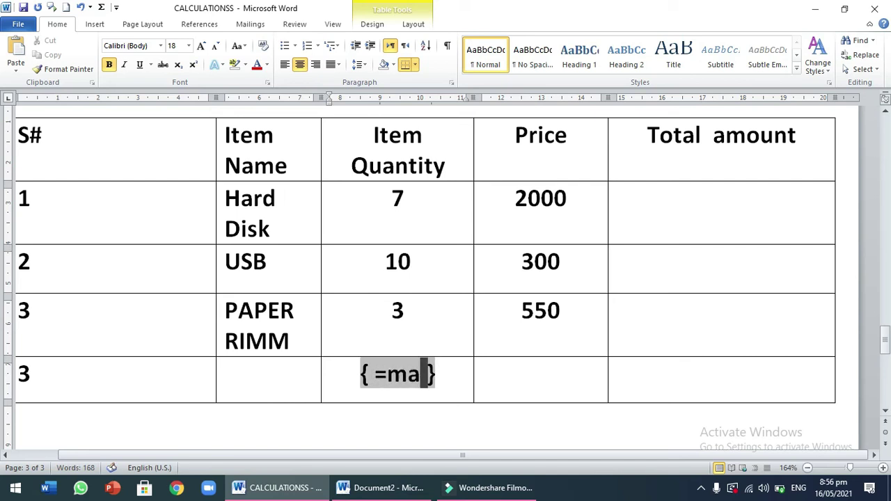
{"action": "type", "text": "x"}
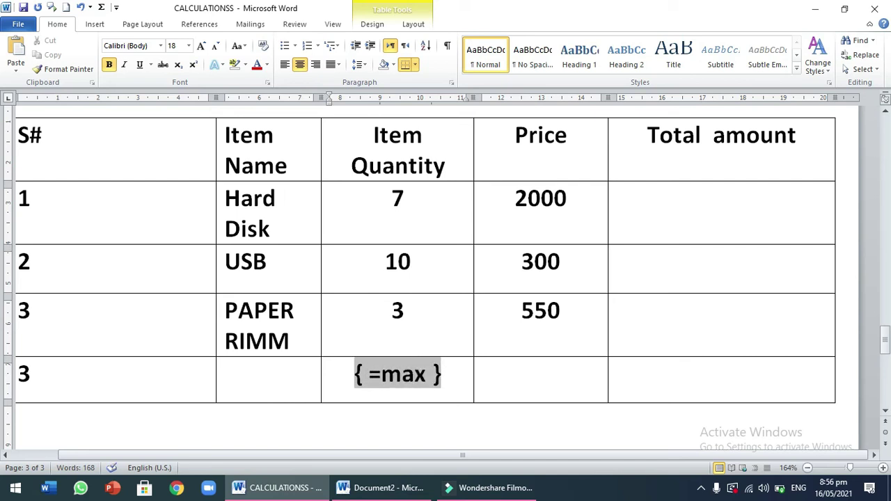
{"action": "type", "text": "("}
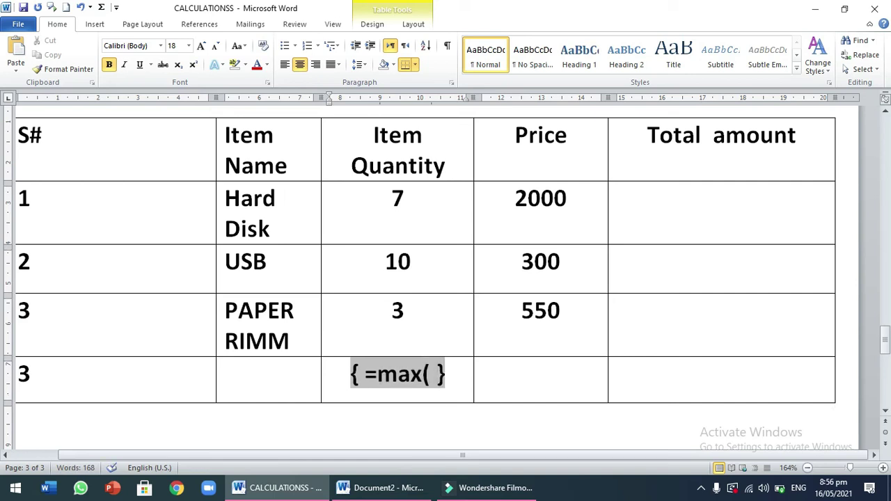
{"action": "type", "text": "above"}
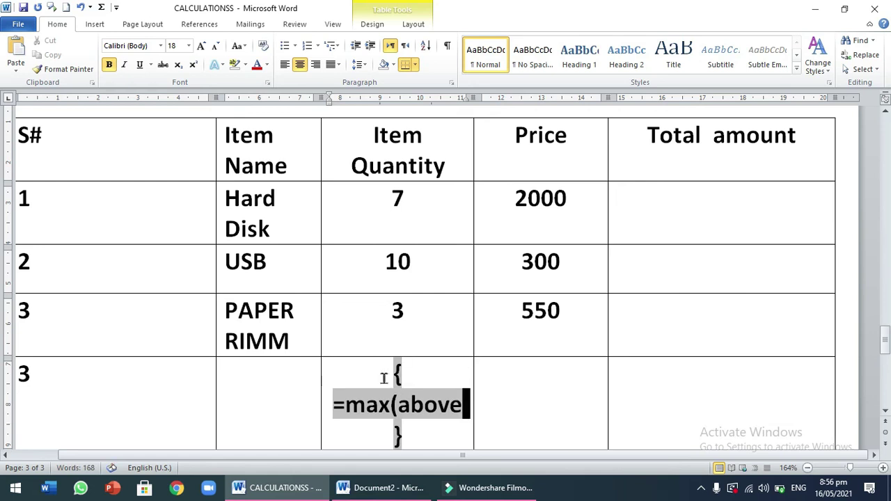
{"action": "type", "text": ")"}
{"action": "key", "text": "BackSpace"}
{"action": "type", "text": ")"}
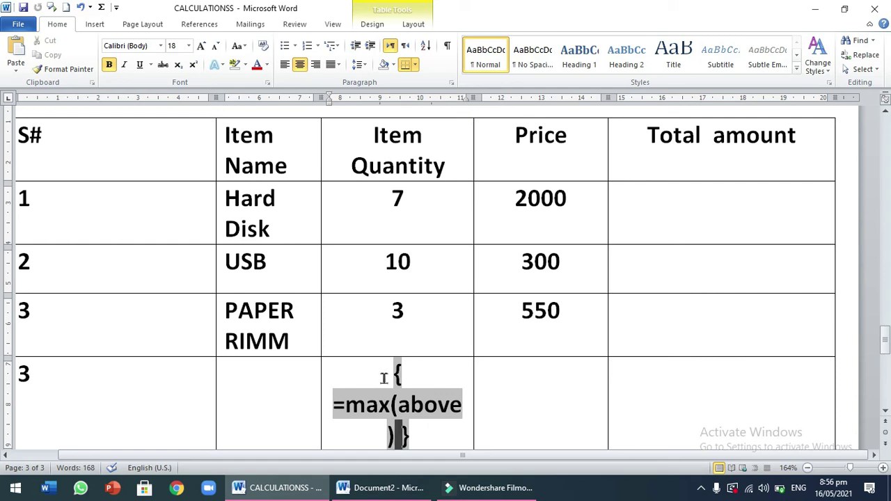
{"action": "left_click_drag", "start_coordinate": [475, 97], "coordinate": [519, 105]}
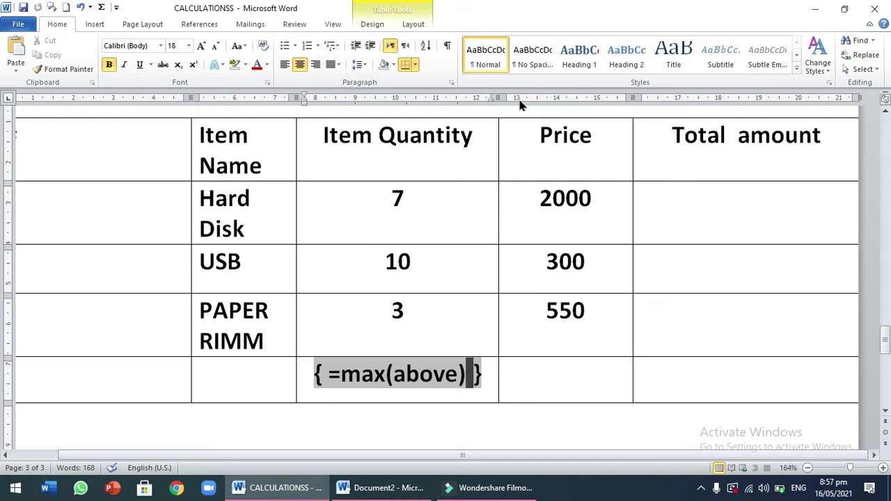
{"action": "key", "text": "F9"}
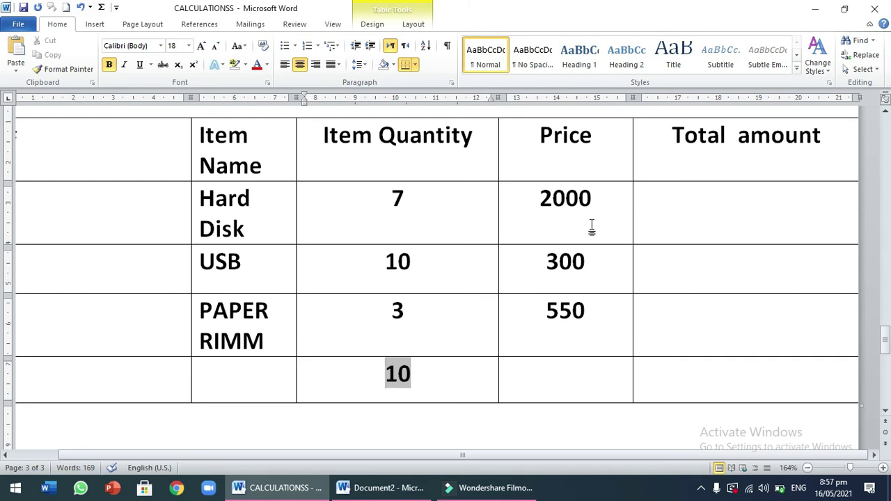
{"action": "left_click", "coordinate": [561, 385]}
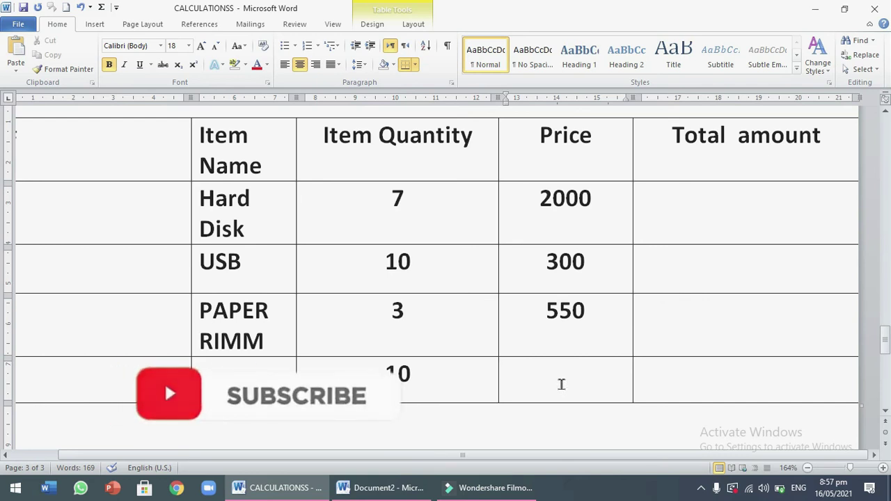
Step: Enter an =min(above) field in the bottom Price cell showing 300, narrowing Item Quantity and Total amount columns
{"action": "key", "text": "ctrl+F9"}
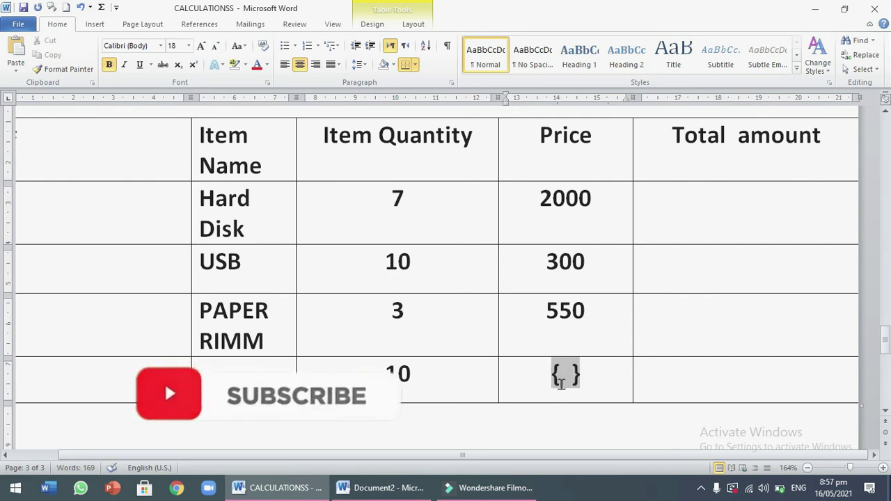
{"action": "type", "text": "=min( "}
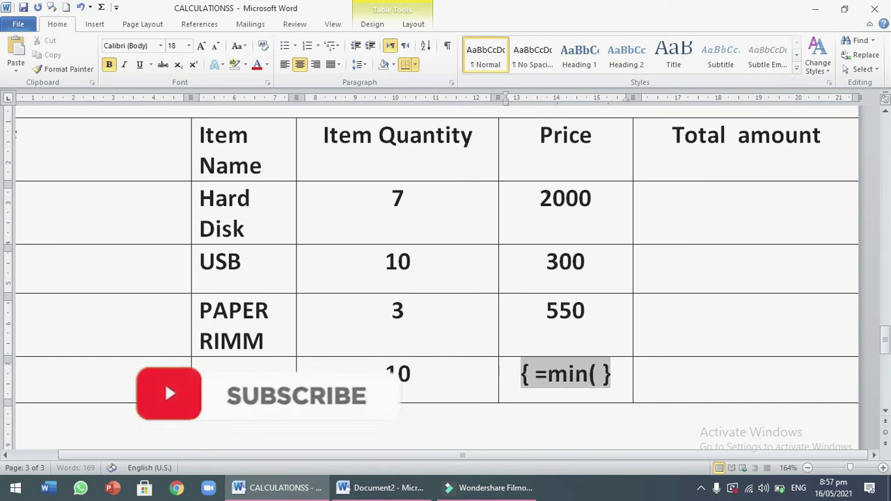
{"action": "type", "text": "abo"}
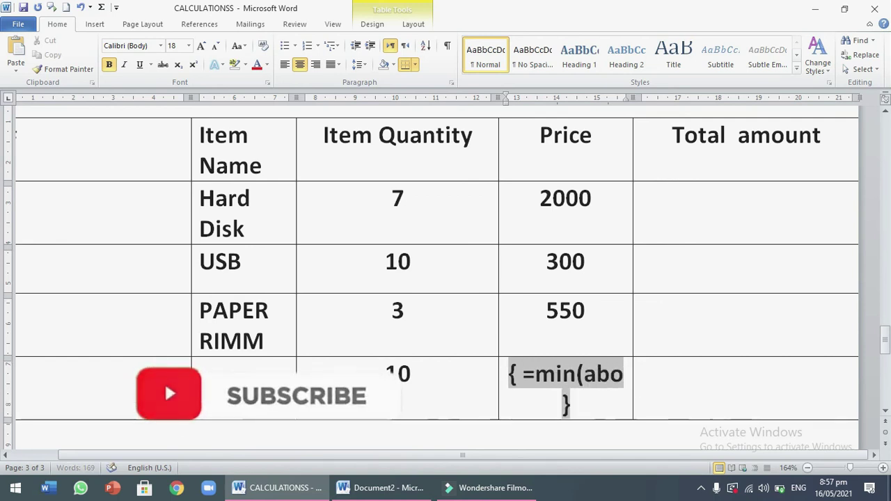
{"action": "type", "text": "ve"}
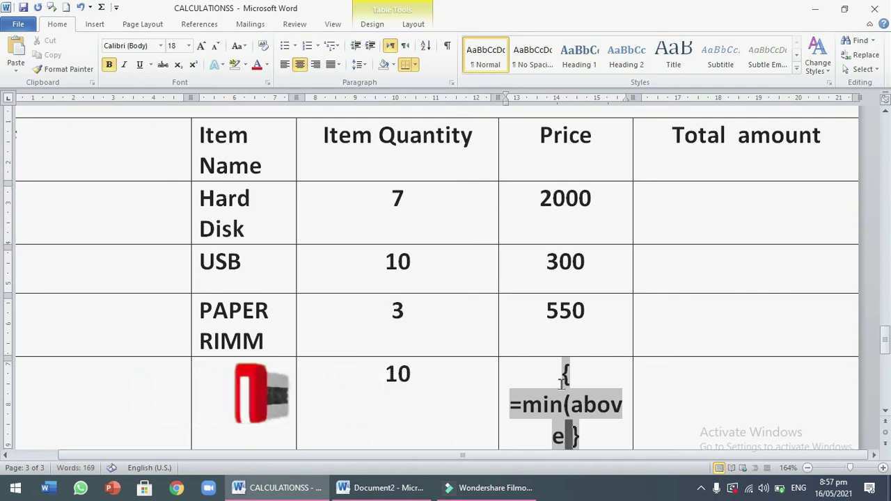
{"action": "type", "text": ")"}
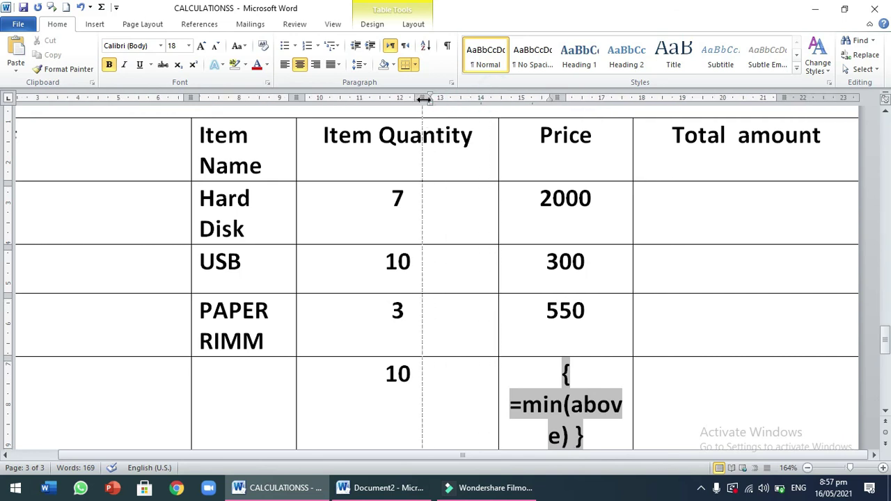
{"action": "left_click_drag", "start_coordinate": [498, 95], "coordinate": [424, 99]}
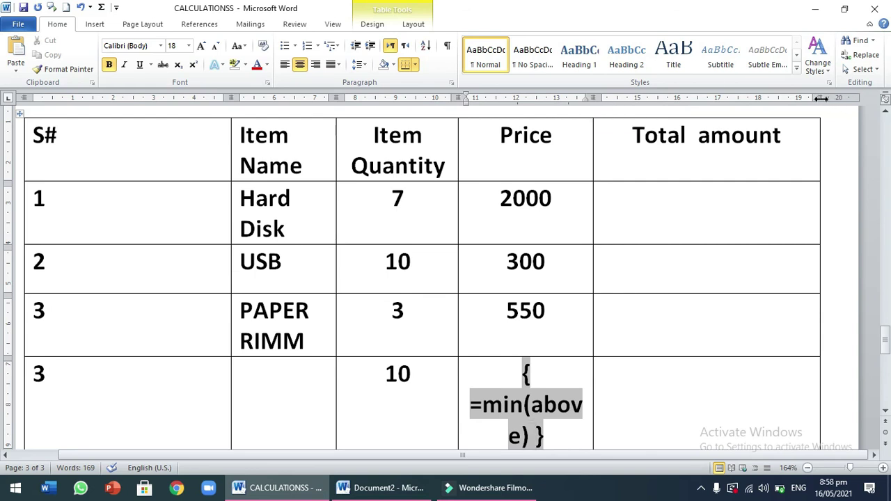
{"action": "left_click_drag", "start_coordinate": [826, 98], "coordinate": [738, 98]}
{"action": "double_click", "coordinate": [635, 369]}
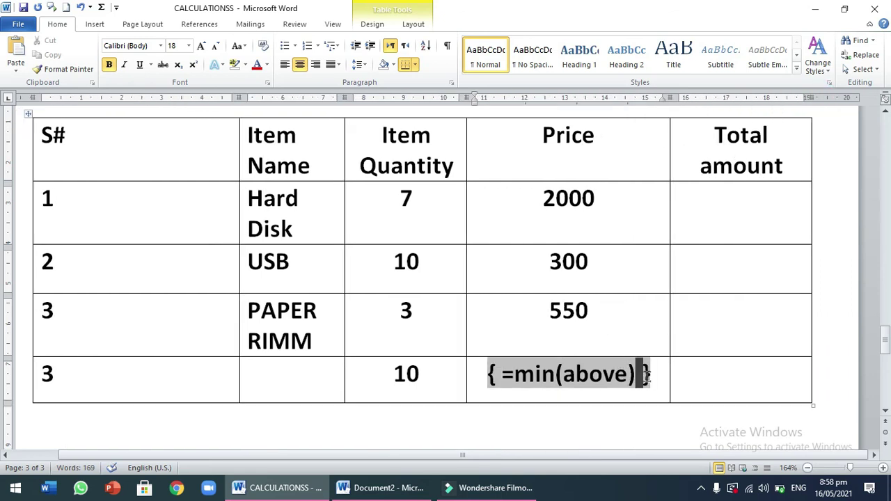
{"action": "key", "text": "F9"}
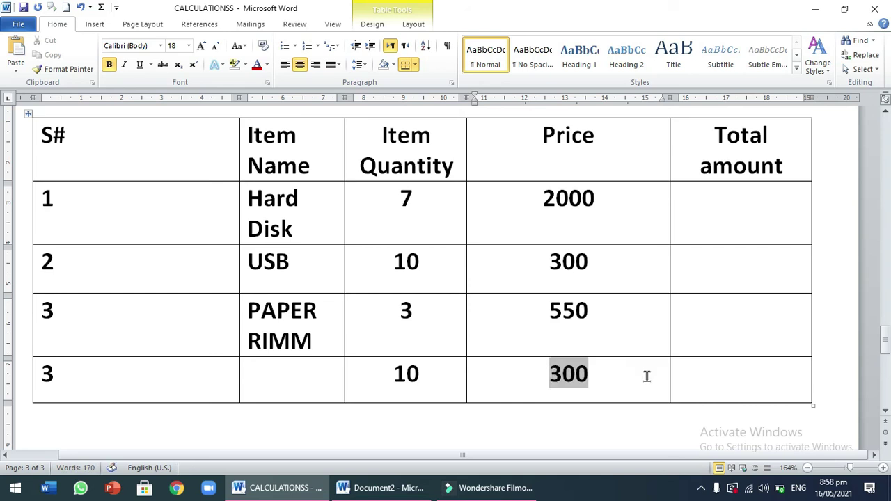